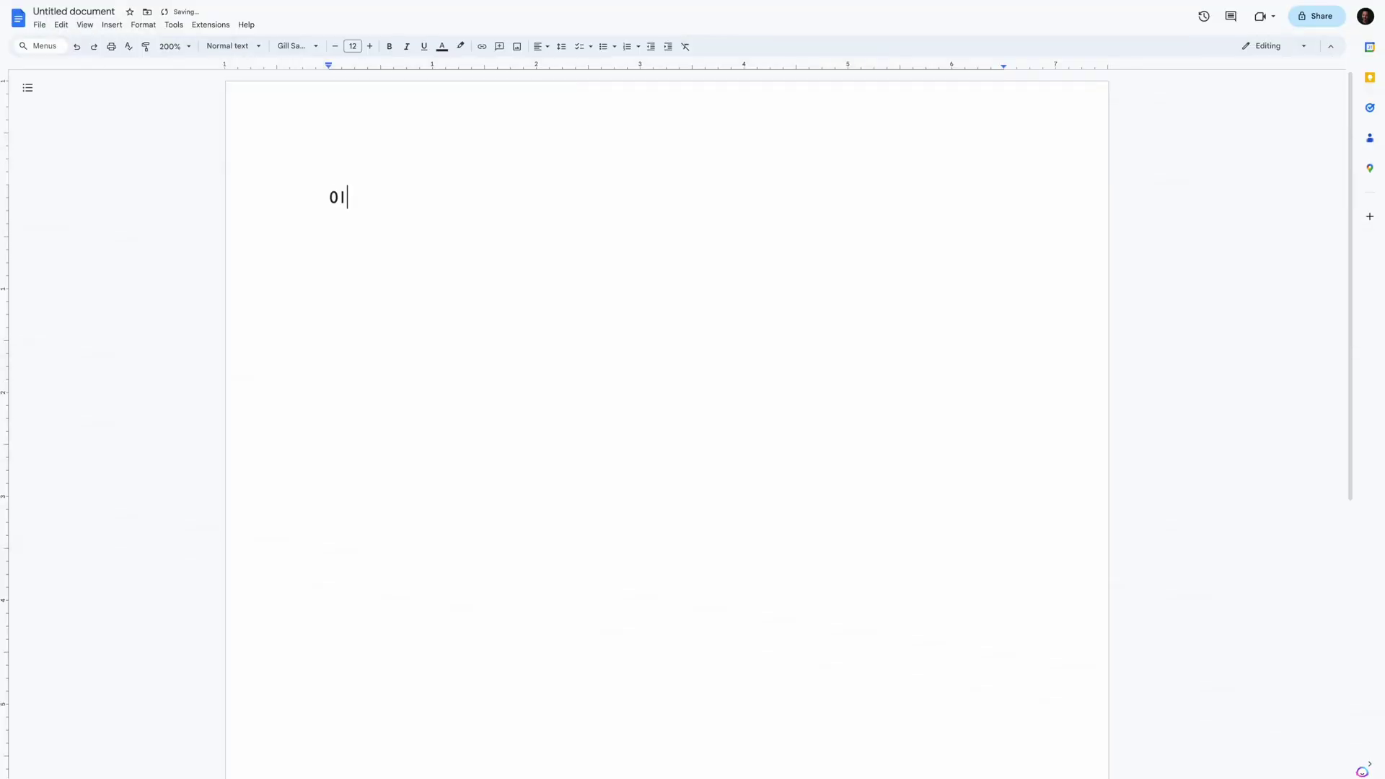
- Type the freebie intro copy and start a numbered Checklists list item
type("good freebie is the best way to grow your e")
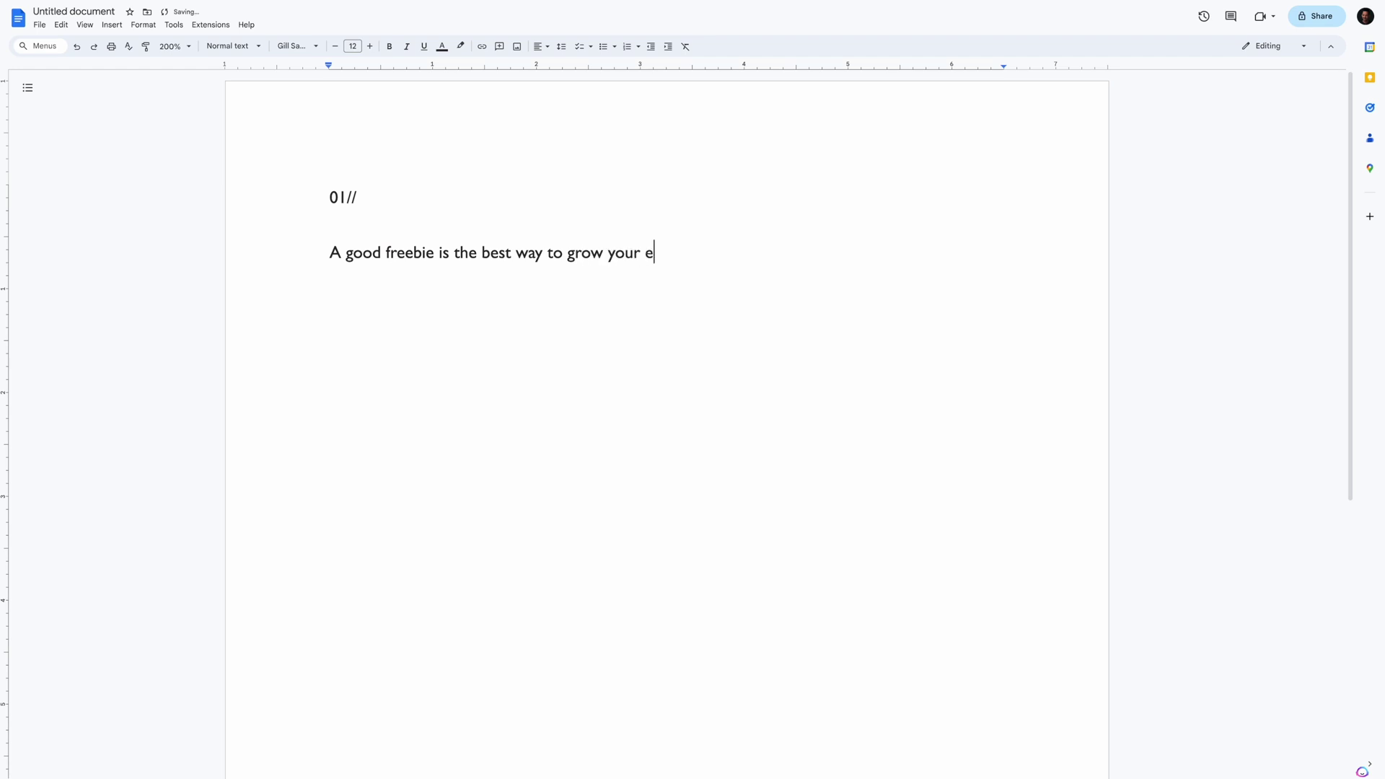
type("mail list quickly.")
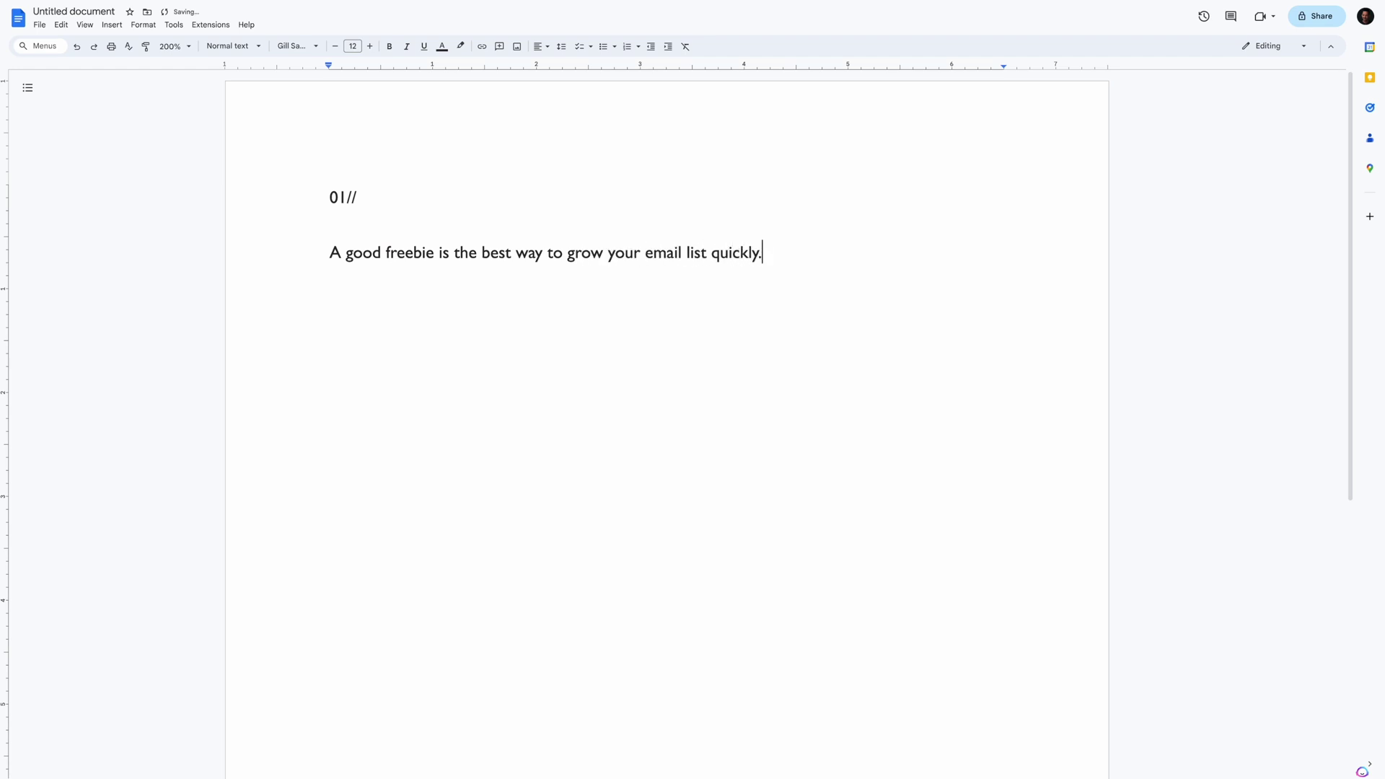
type("  Here are 5 easy")
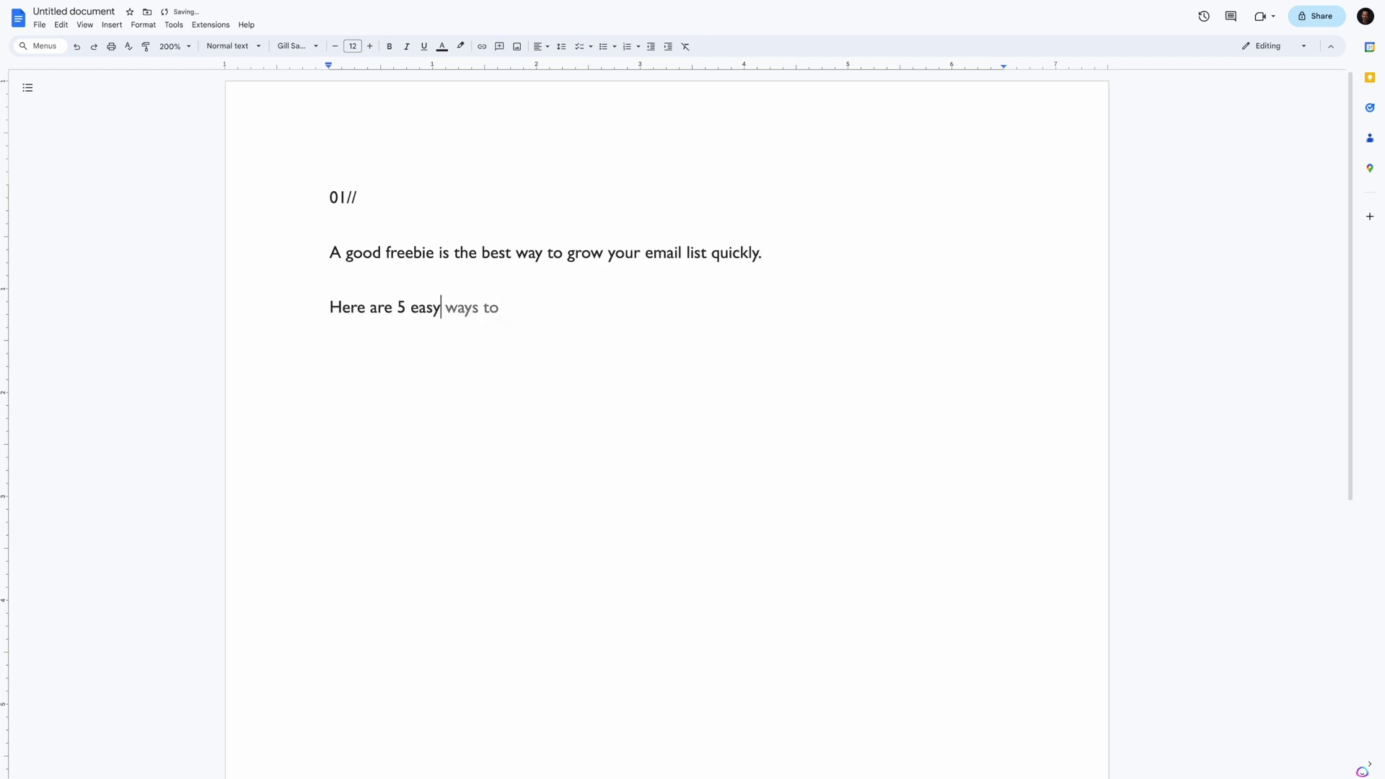
type("-to-make freebies you already have the content for –")
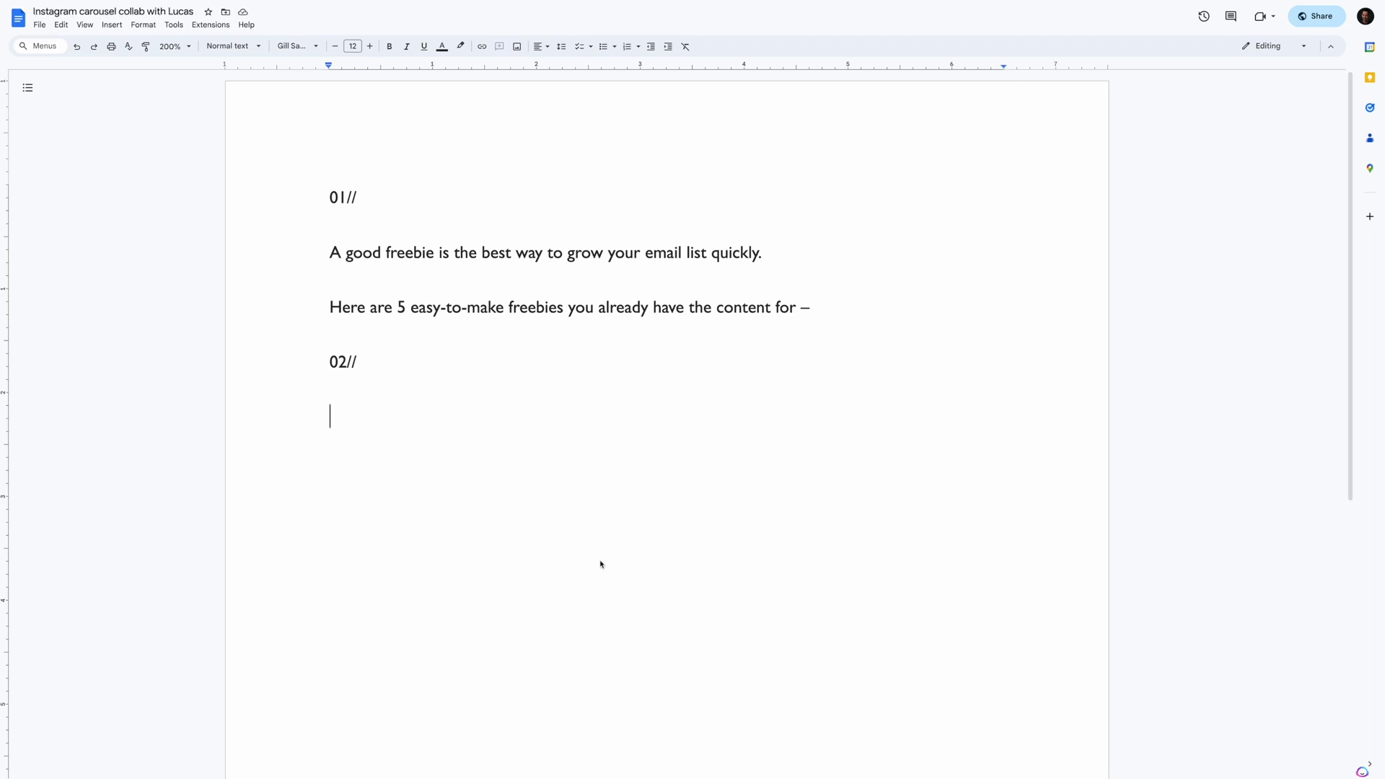
key("ctrl+shift+7")
type("Checklists")
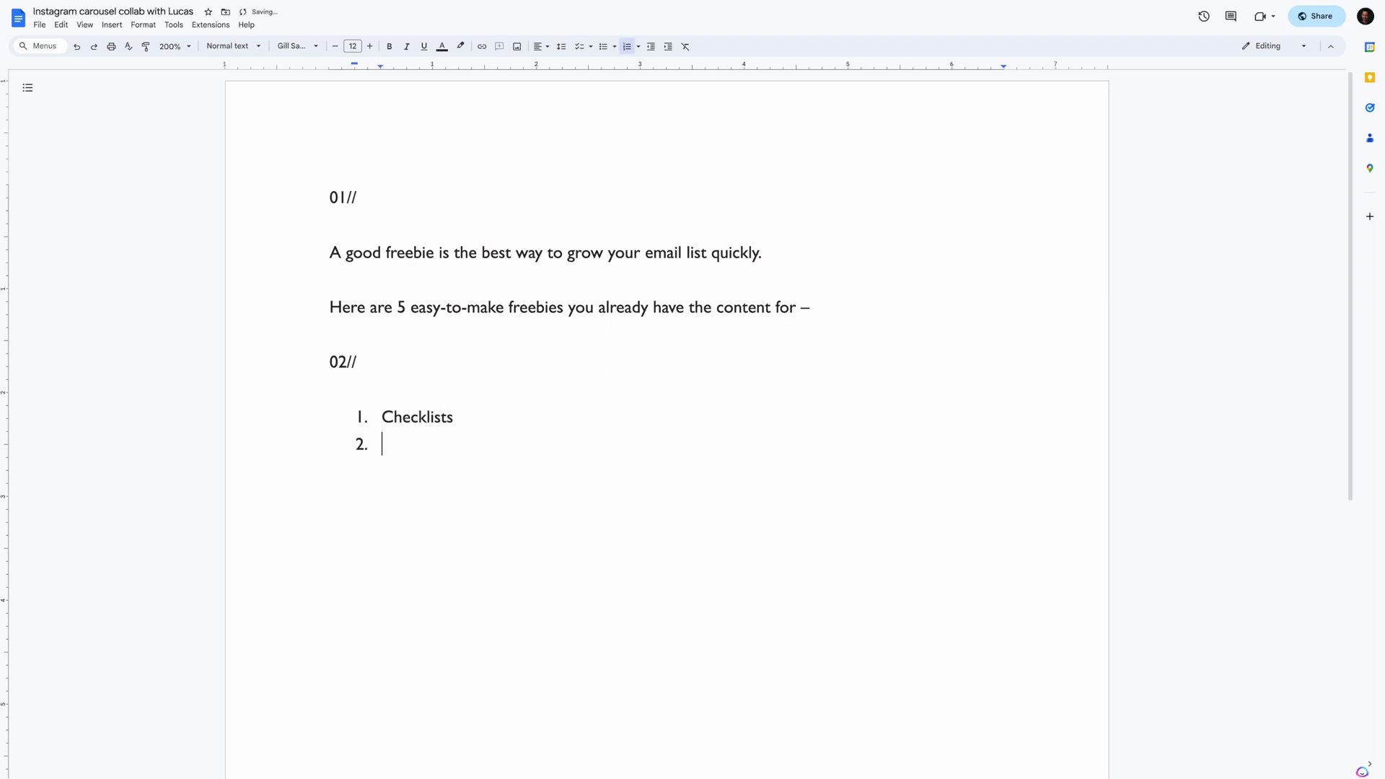
key("Return")
- Add the italic example prompts 'My daily _____ routine' and 'If you only have 1 h…'
left_click(329, 197)
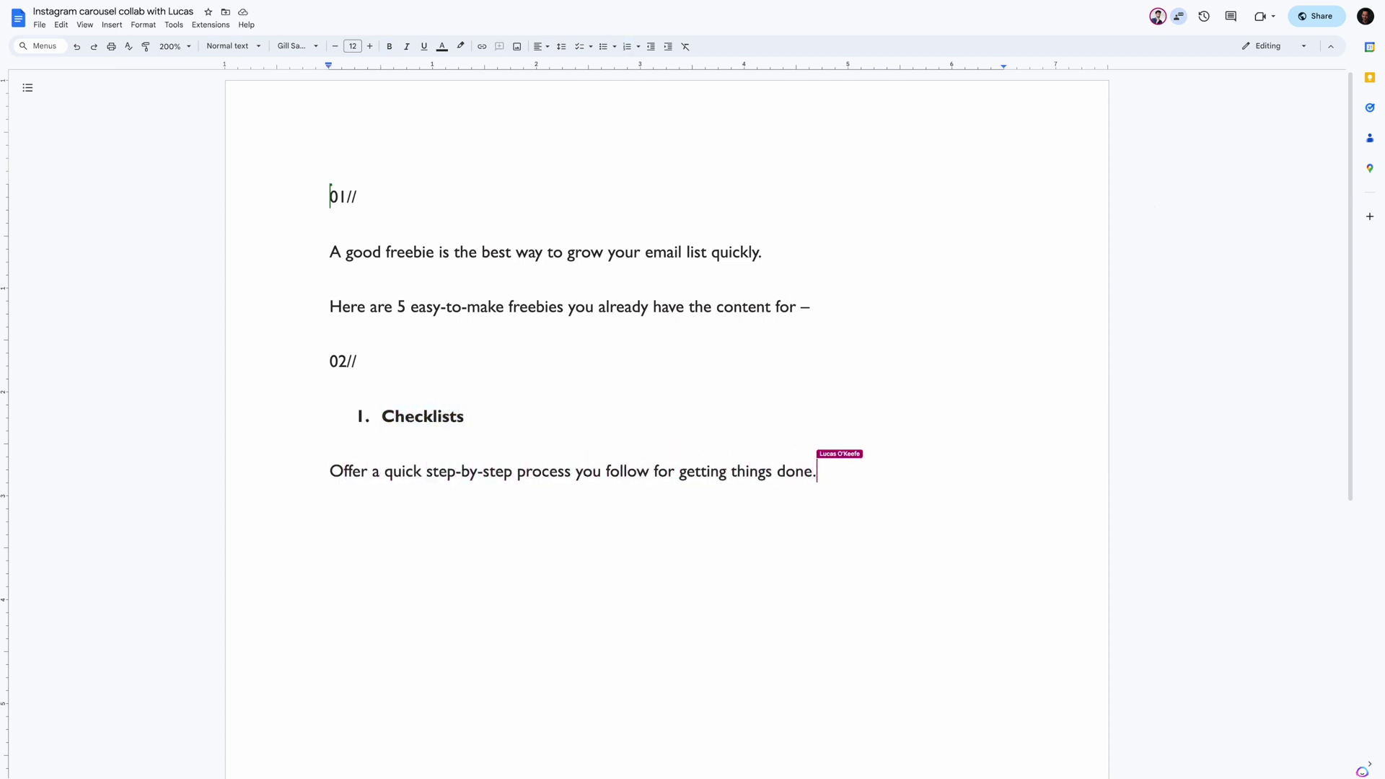
key("ctrl+i")
type("My daily _____ routine'")
type("If you only have 1 hour for ______”")
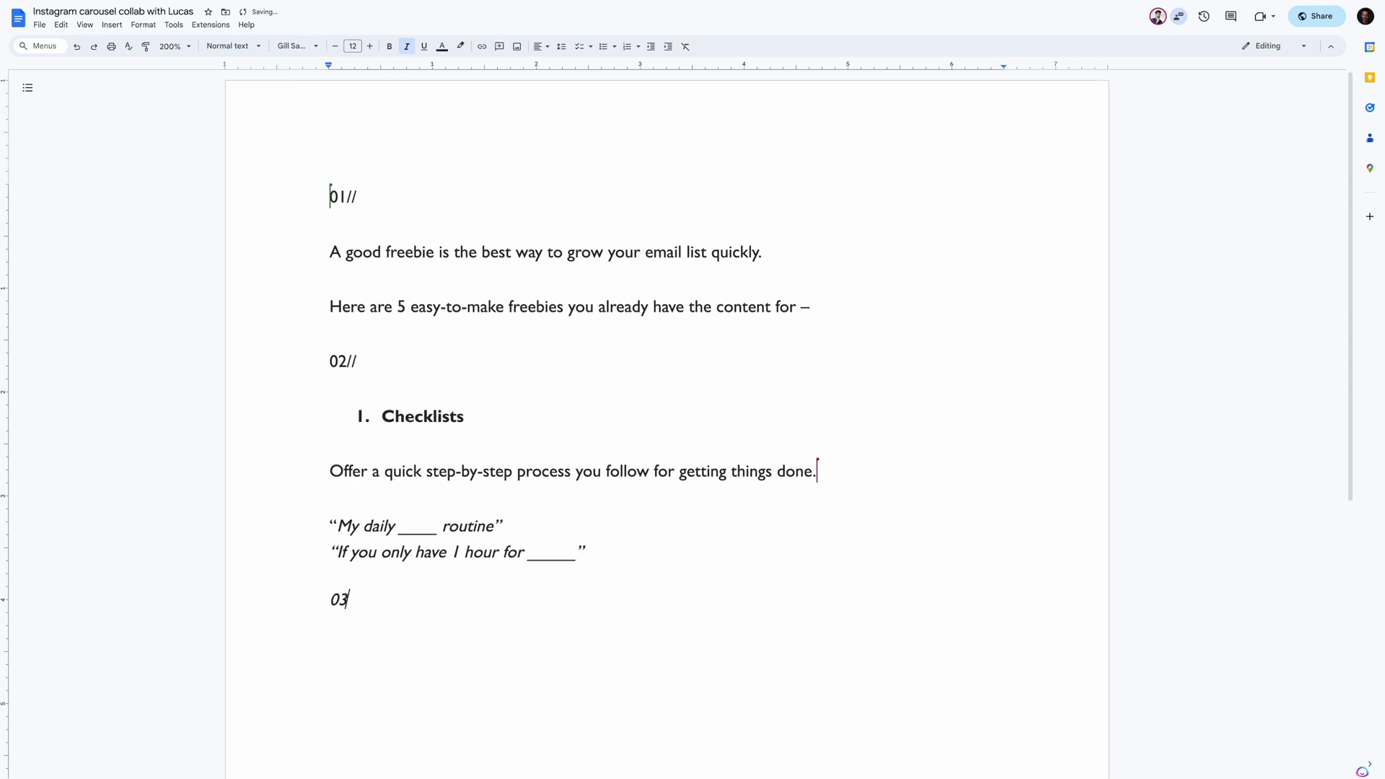
key("shift+Home")
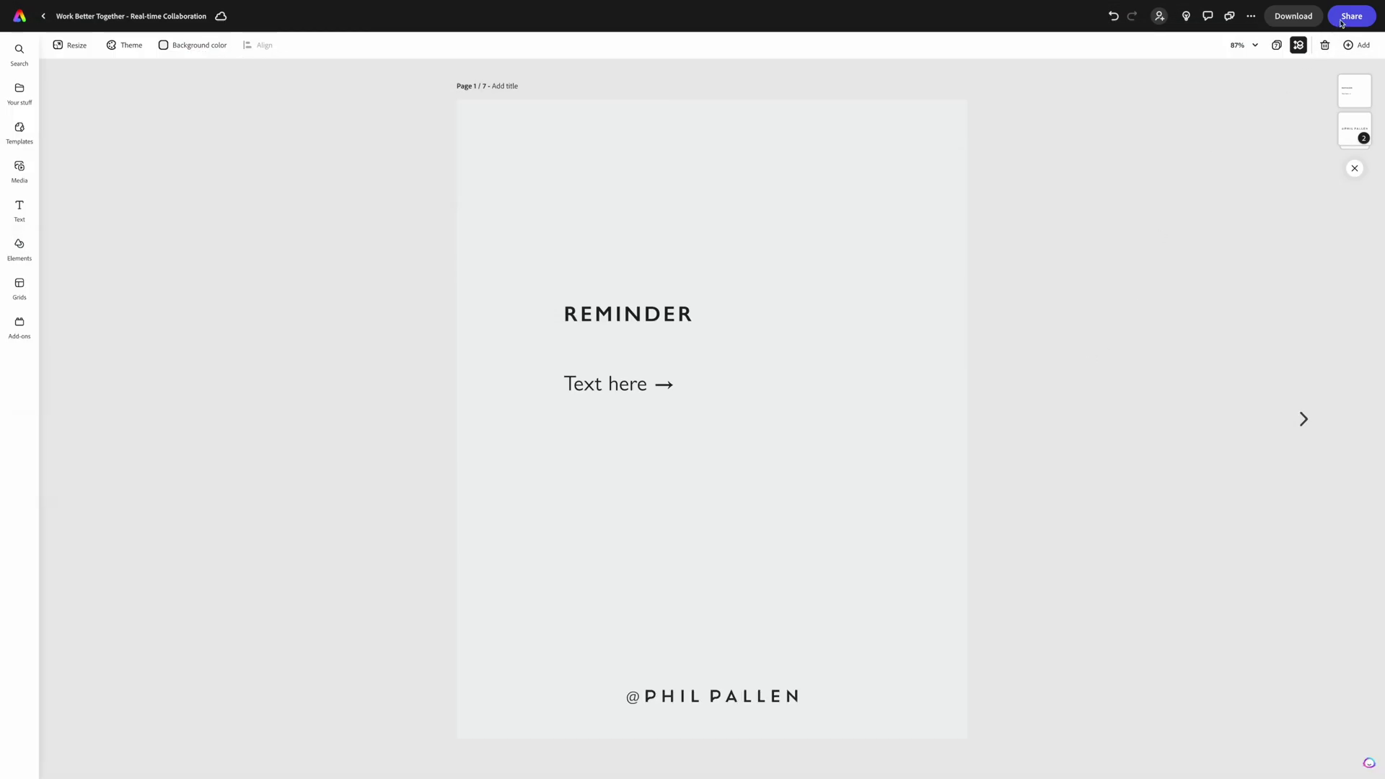
- Open the Share options for the REMINDER carousel design
left_click(1343, 23)
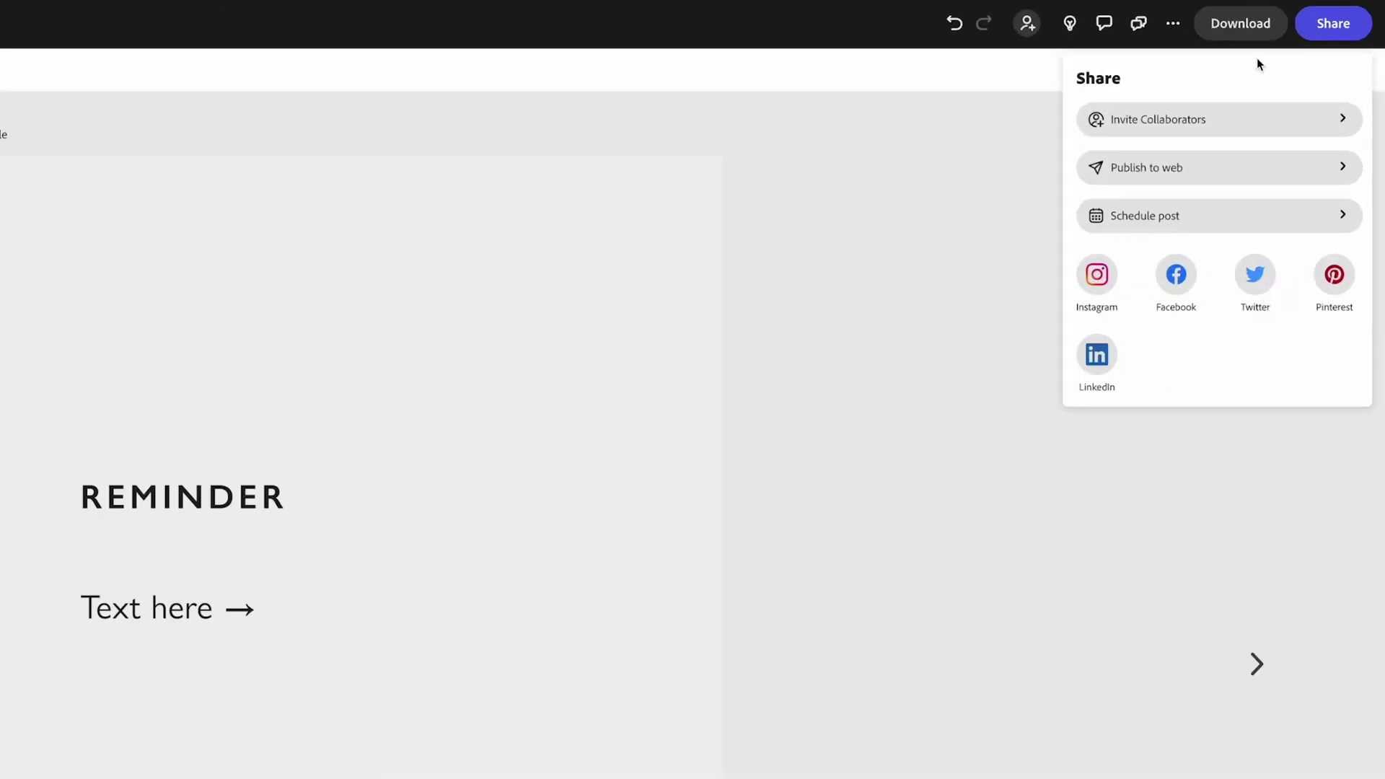
- Send an edit invitation to the collaborator's e-mail with a short 'I'd love…' message
left_click(1250, 79)
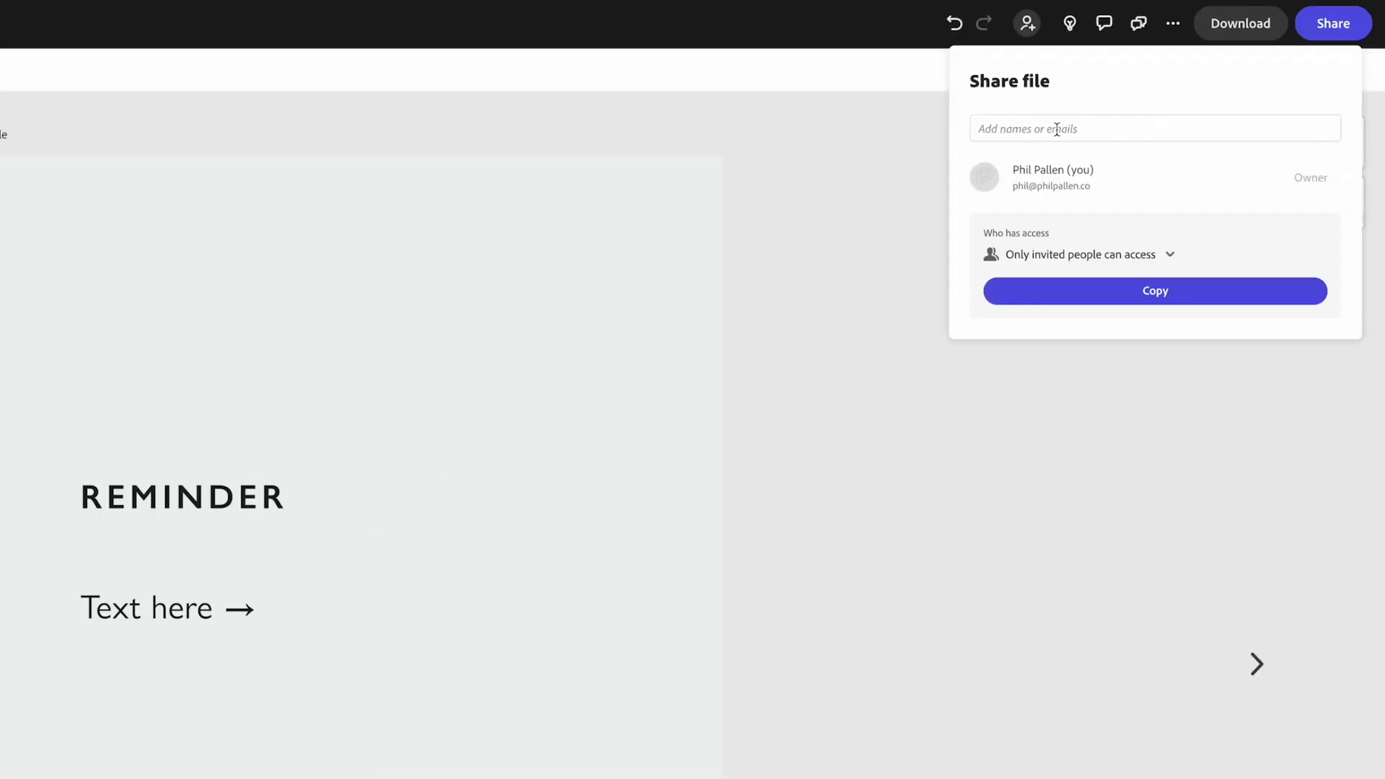
left_click(1057, 130)
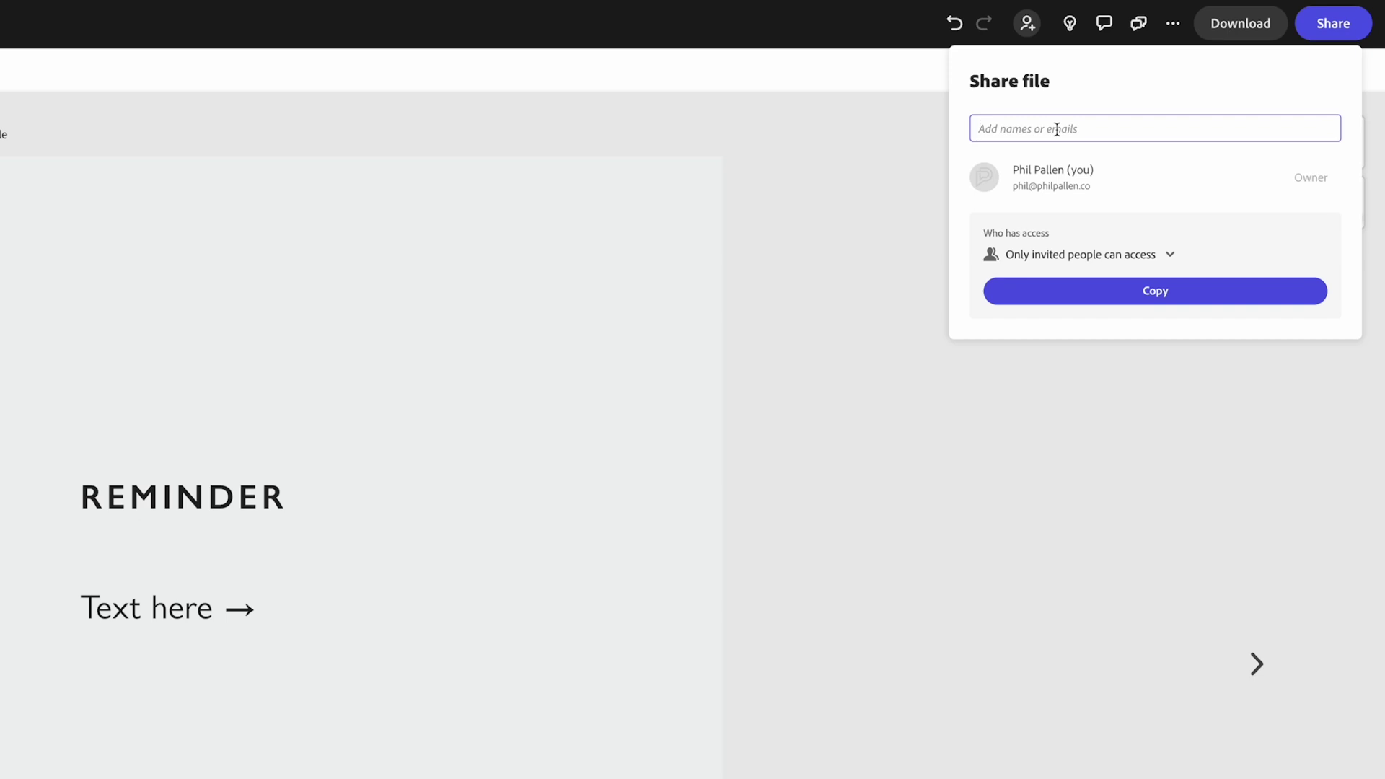
key("Return")
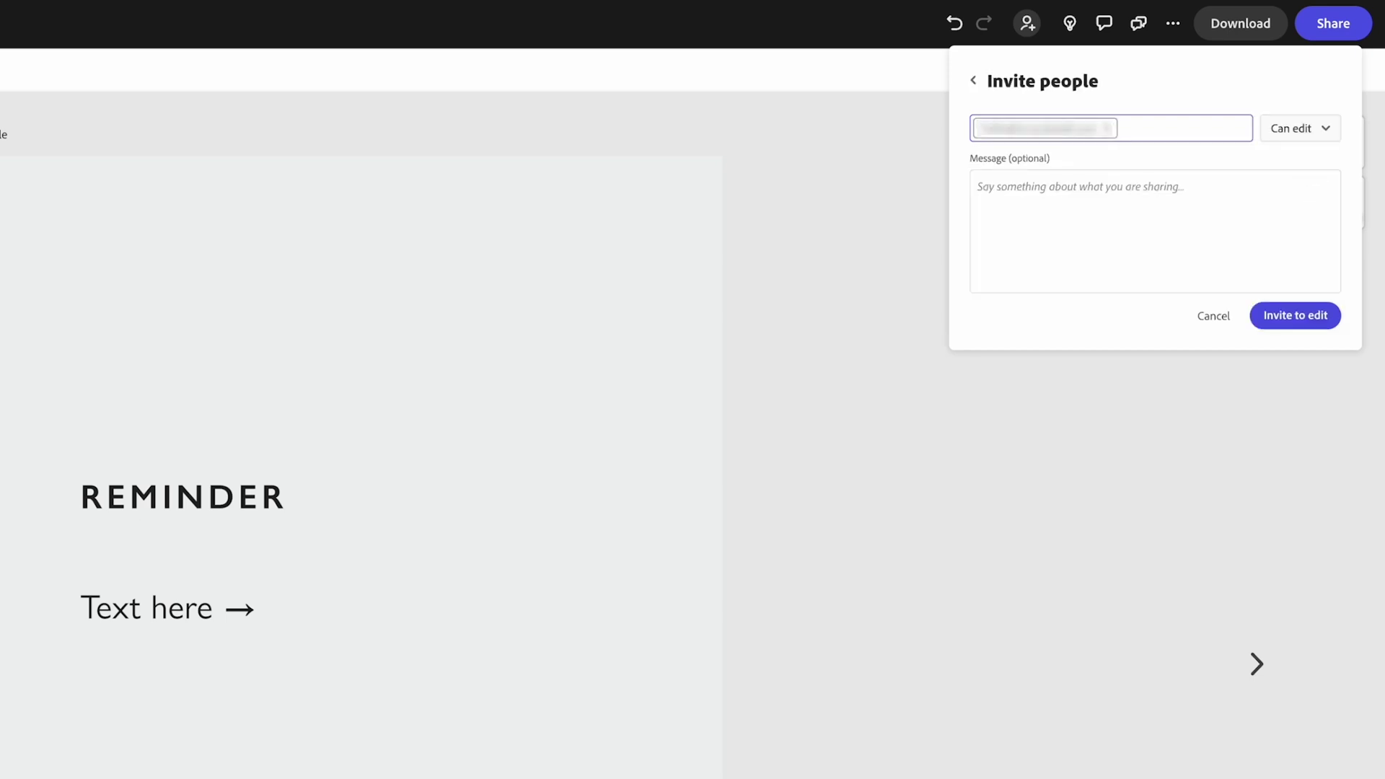
left_click(1119, 210)
type("I'd love your help on this!")
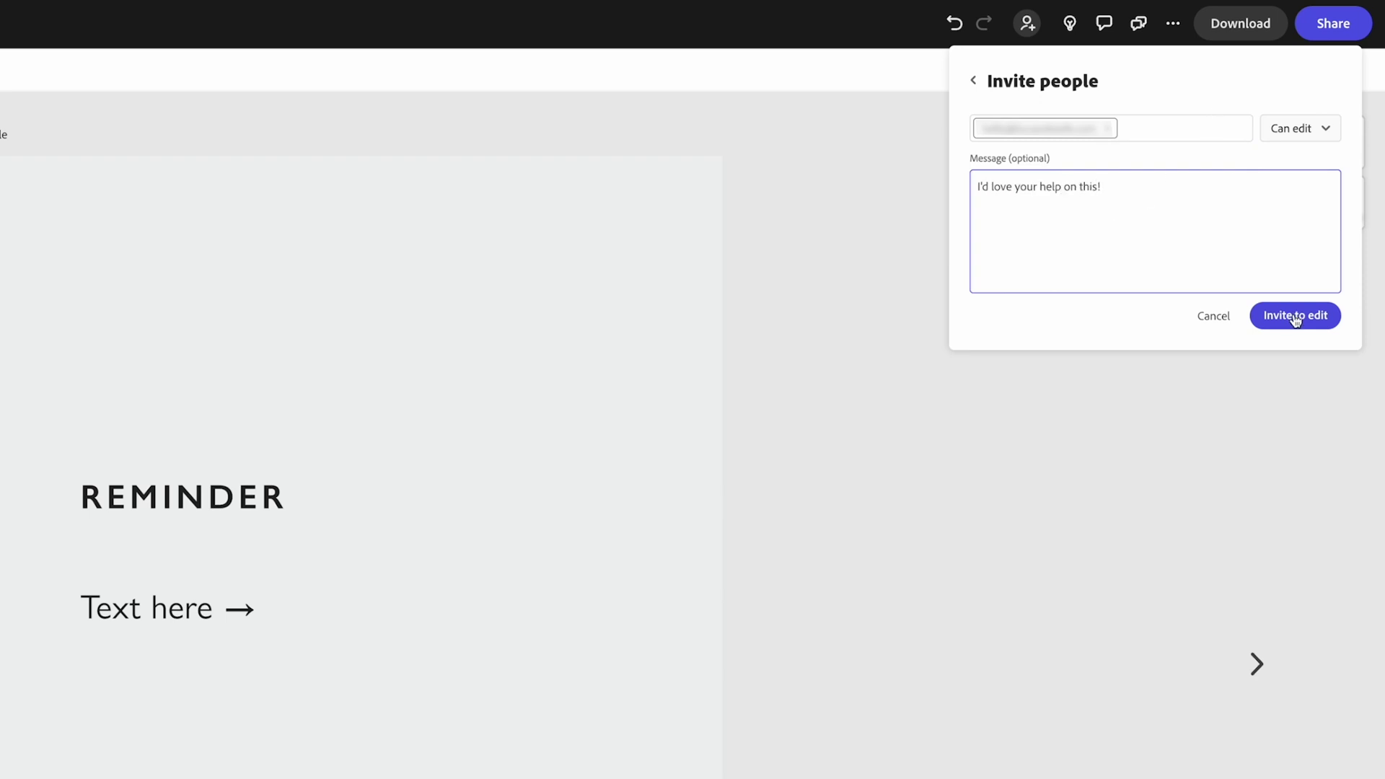
left_click(1294, 316)
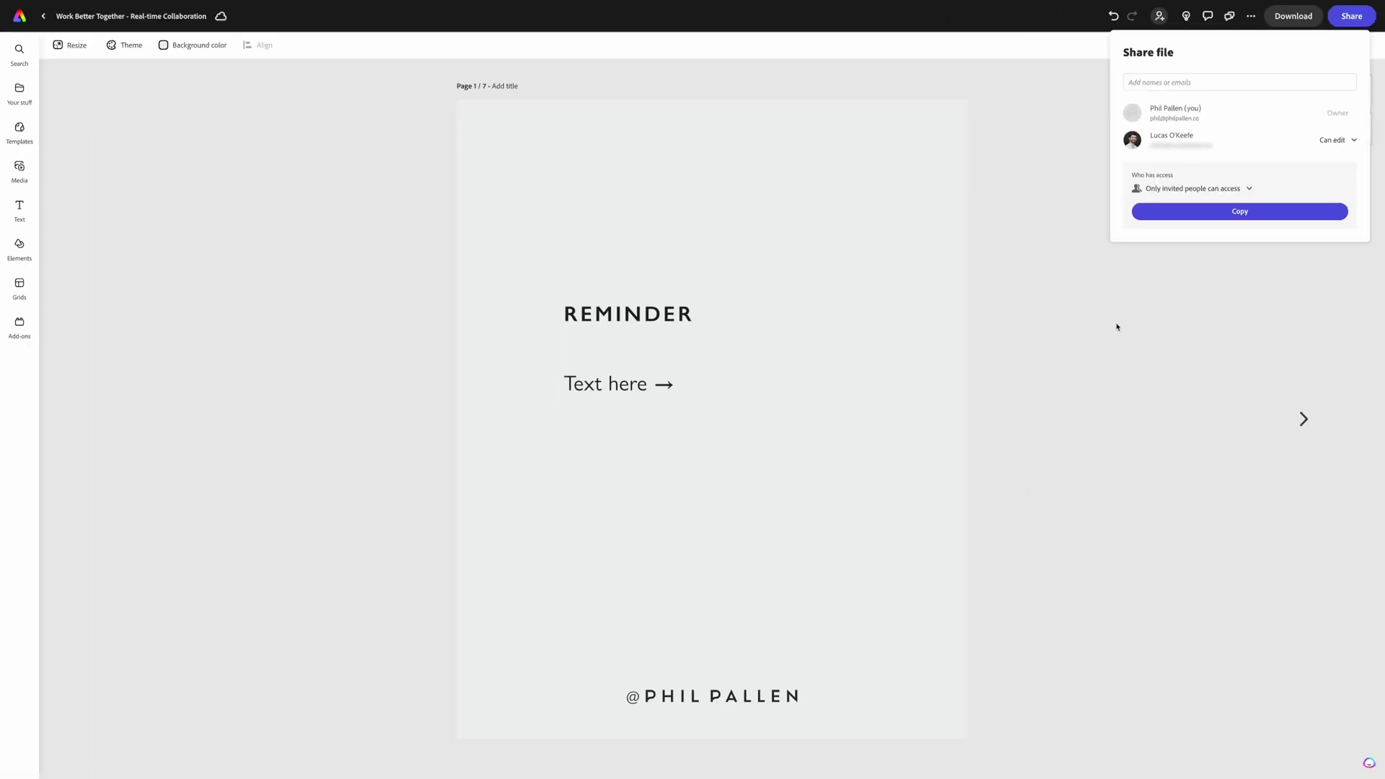
left_click(1116, 327)
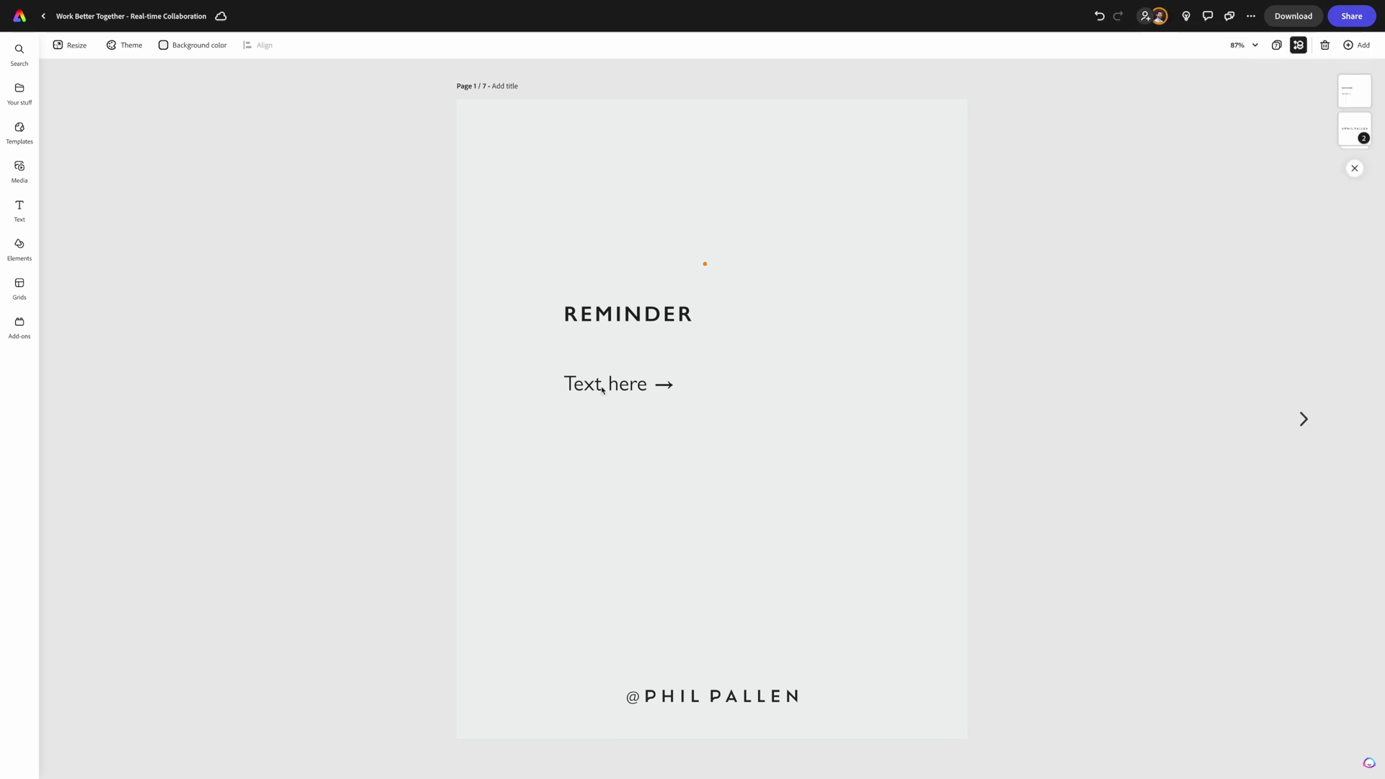
- Replace 'Text here' with the freebie intro about growing your email list and five easy freebies
left_click(646, 390)
left_click(646, 389)
left_click_drag(727, 385, 656, 384)
type("A good freebi")
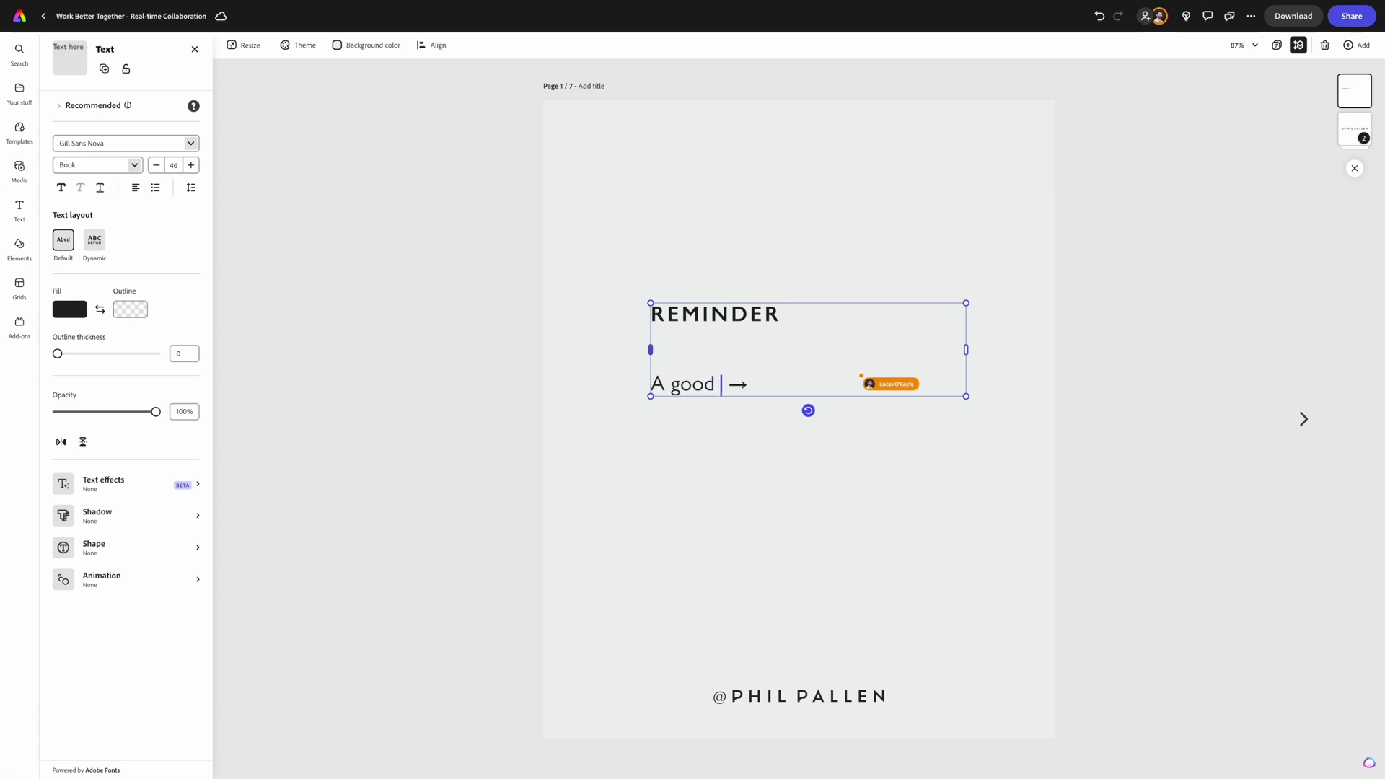
type("e is the es ")
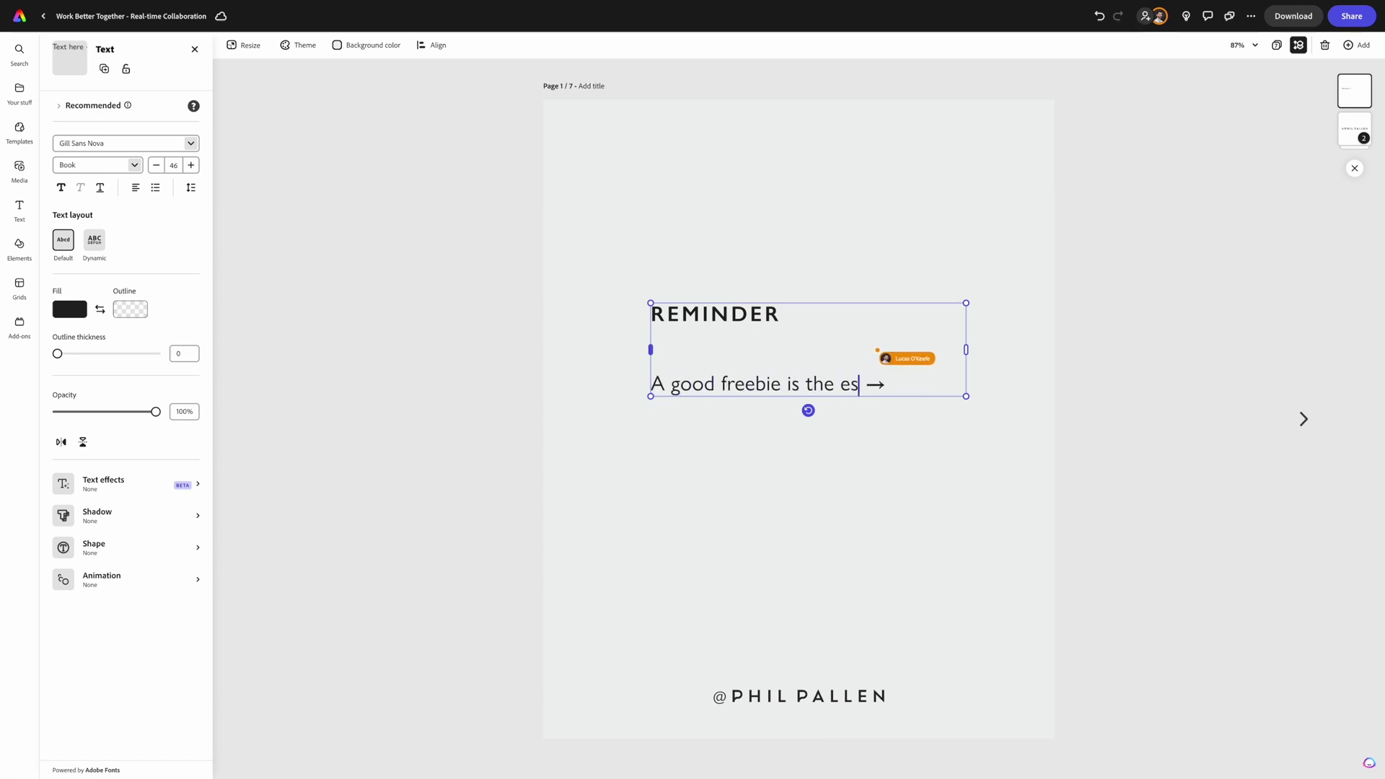
type("est way to grow you")
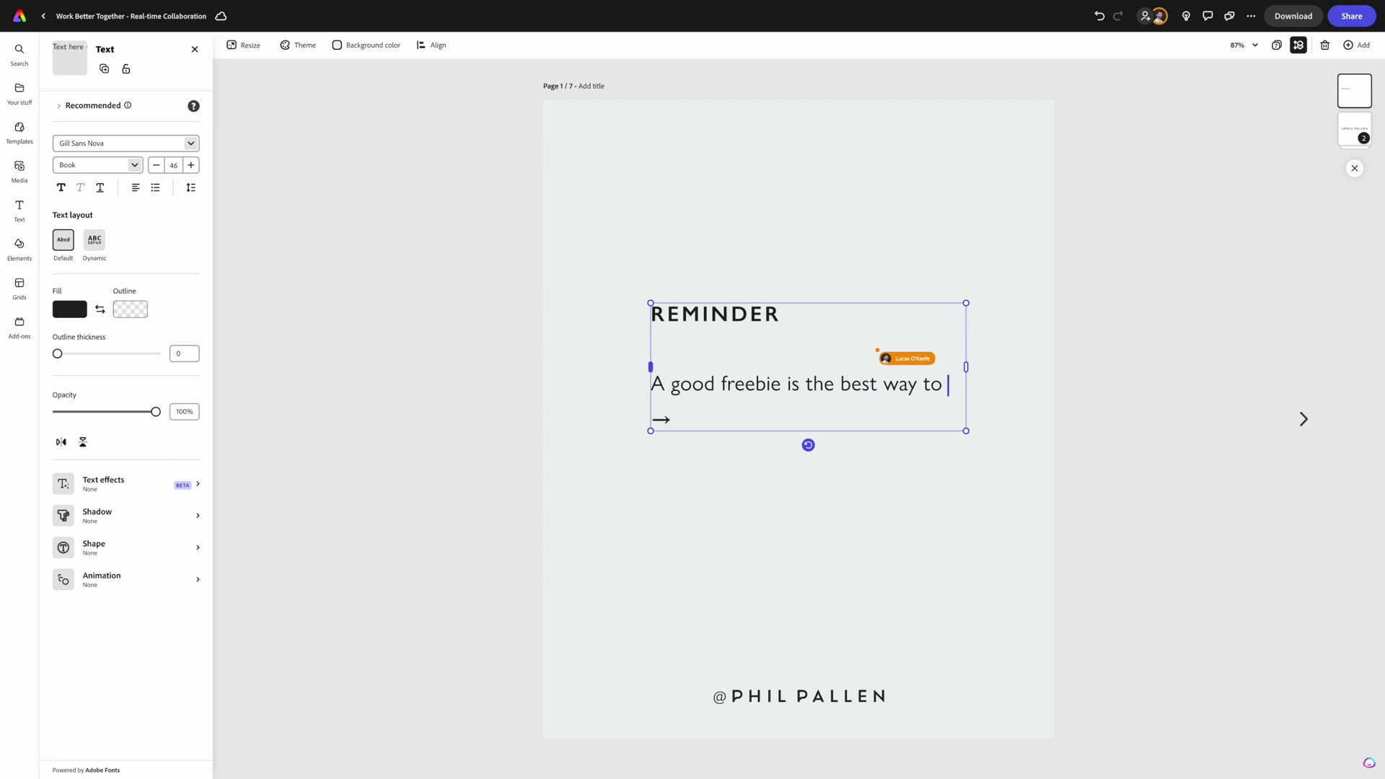
key("BackSpace")
key("BackSpace")
type("our email list quickly.")
key("Return")
key("Return")
type("Here are 5 easy")
type("-to-make freebies you ")
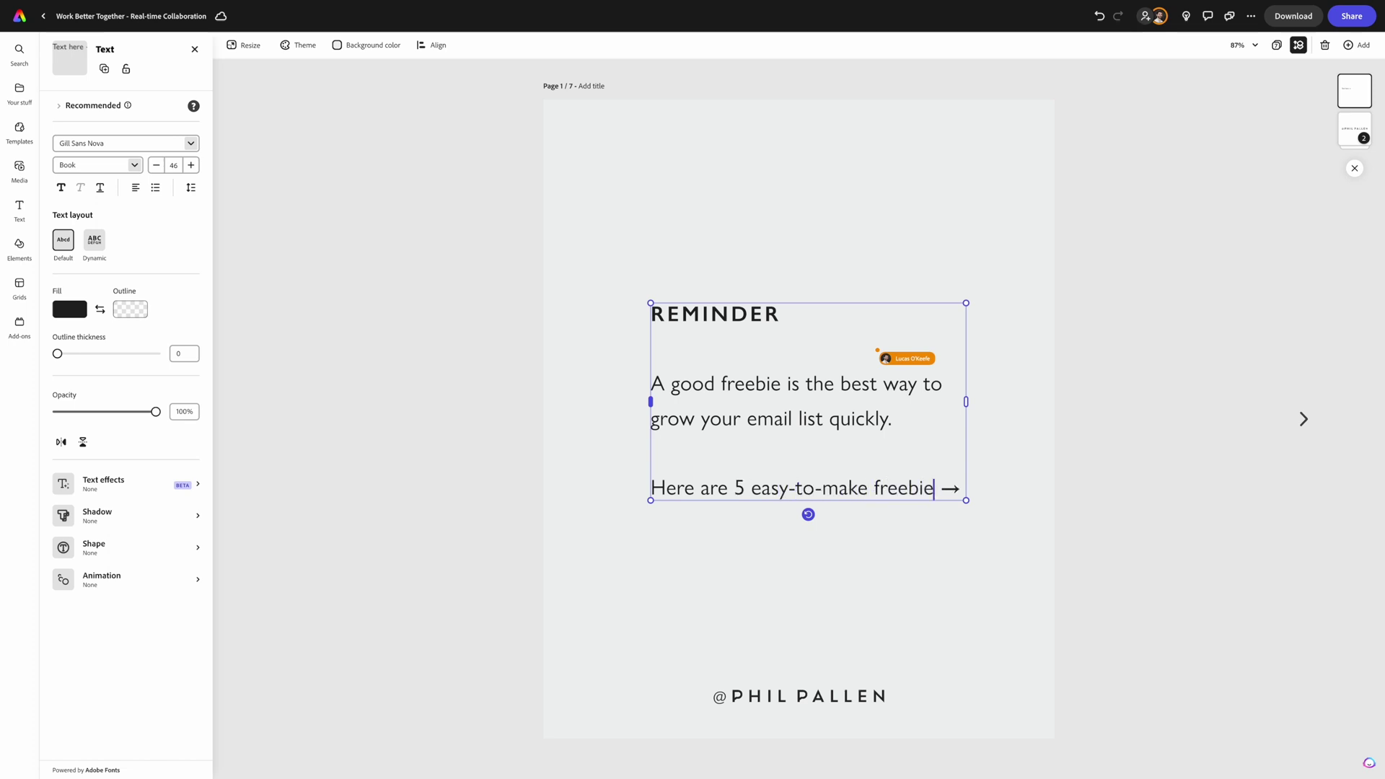
type("already have content for")
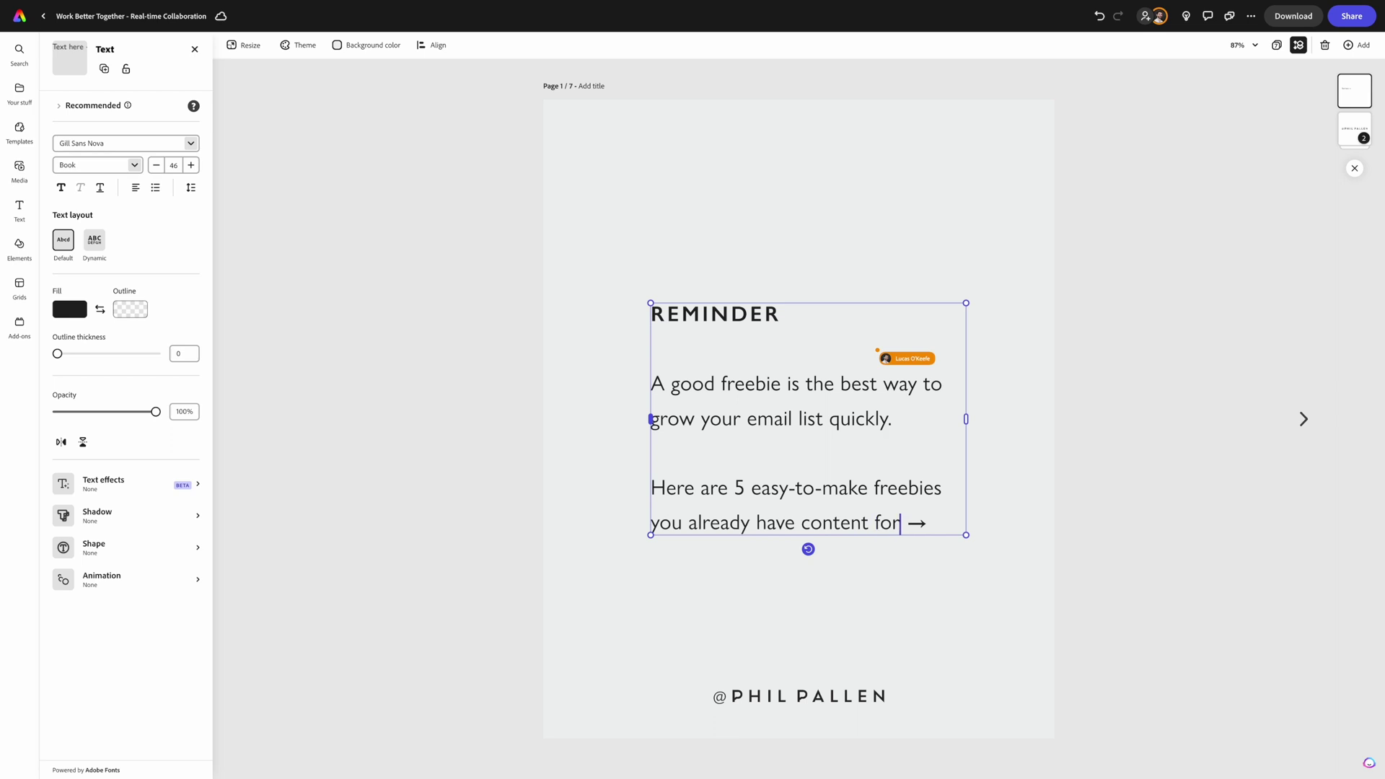
left_click(1119, 419)
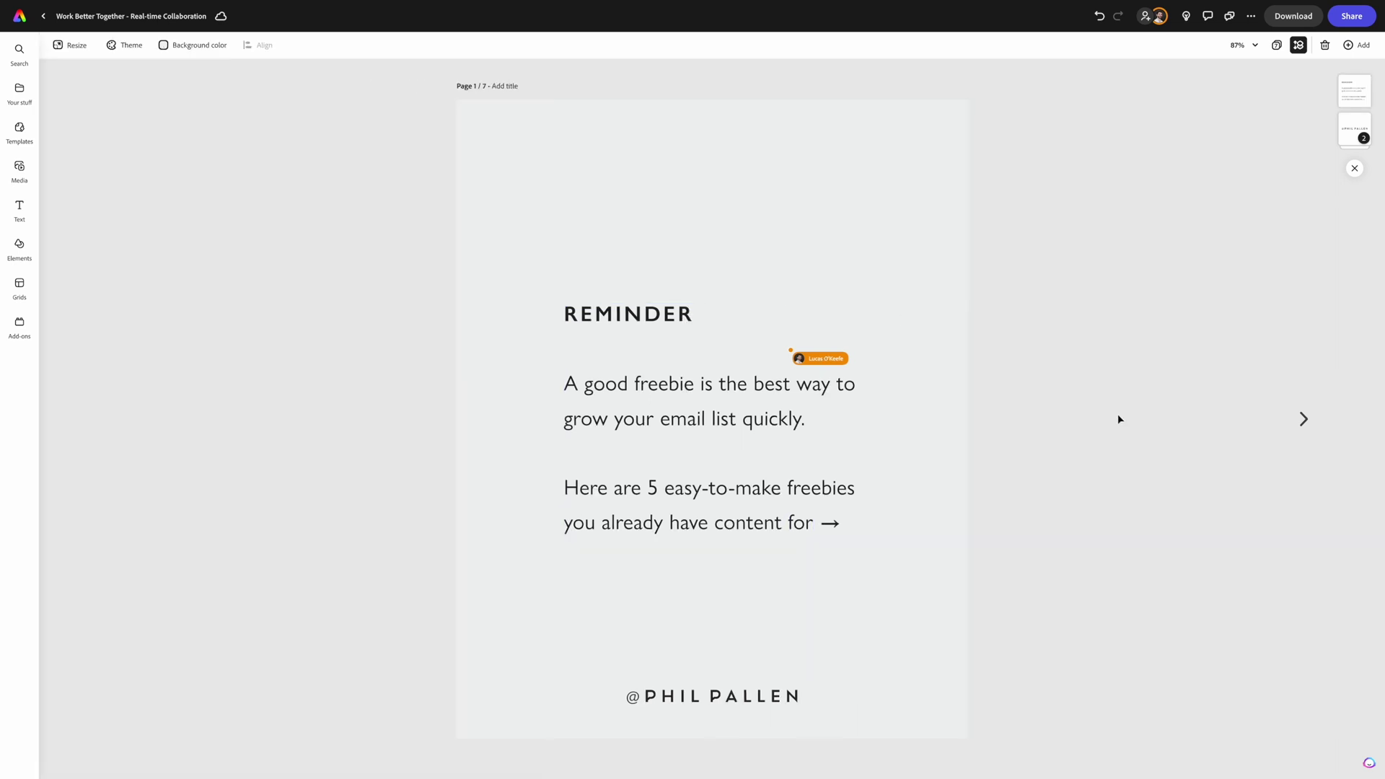
left_click(1304, 420)
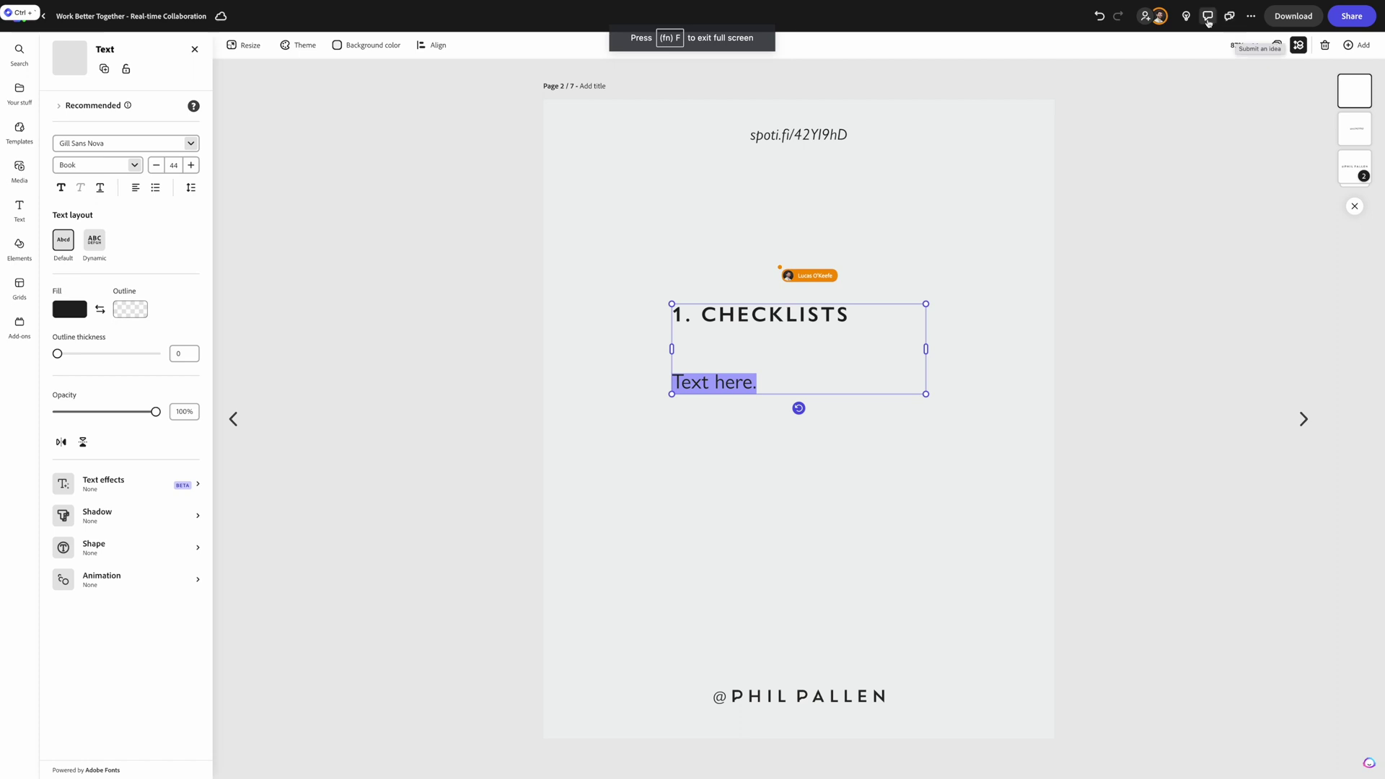
left_click(1229, 16)
left_click(1267, 79)
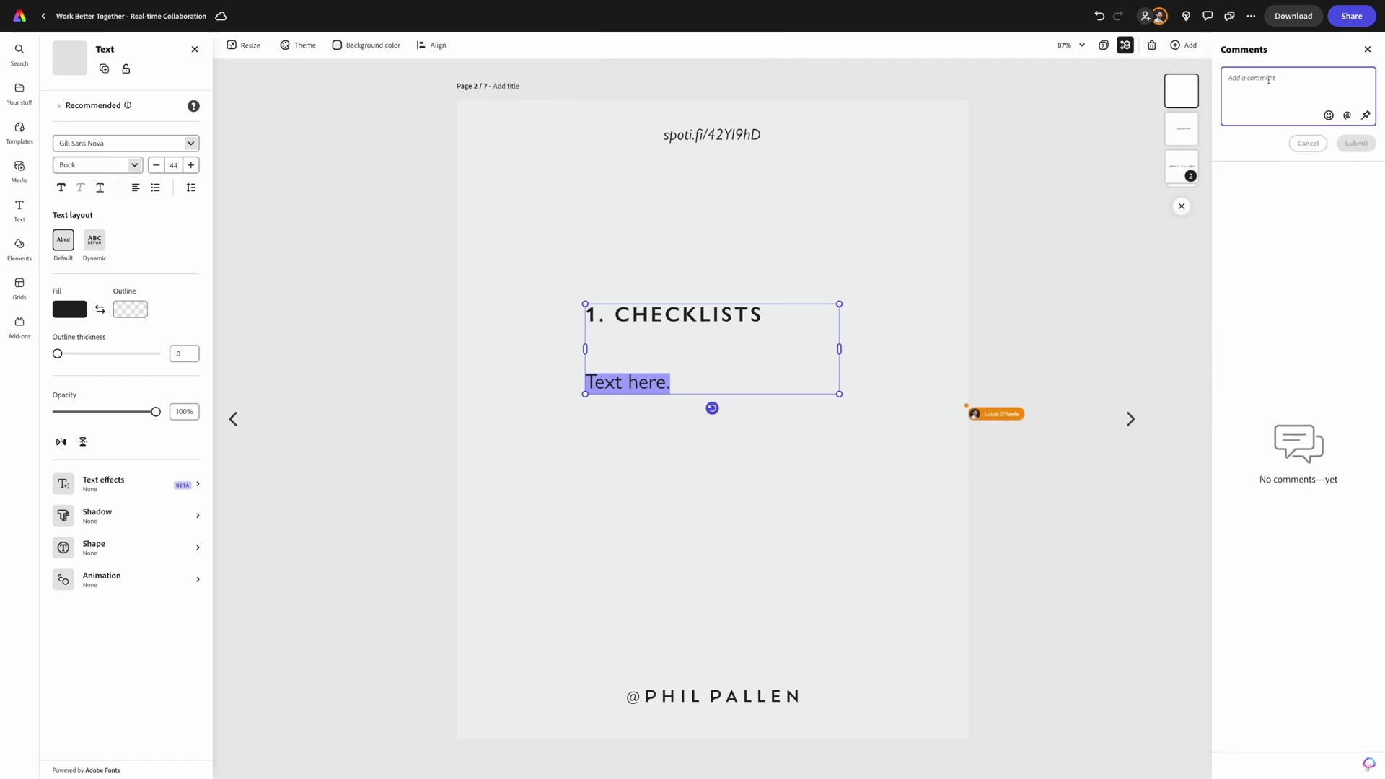
type("can you put your advice here")
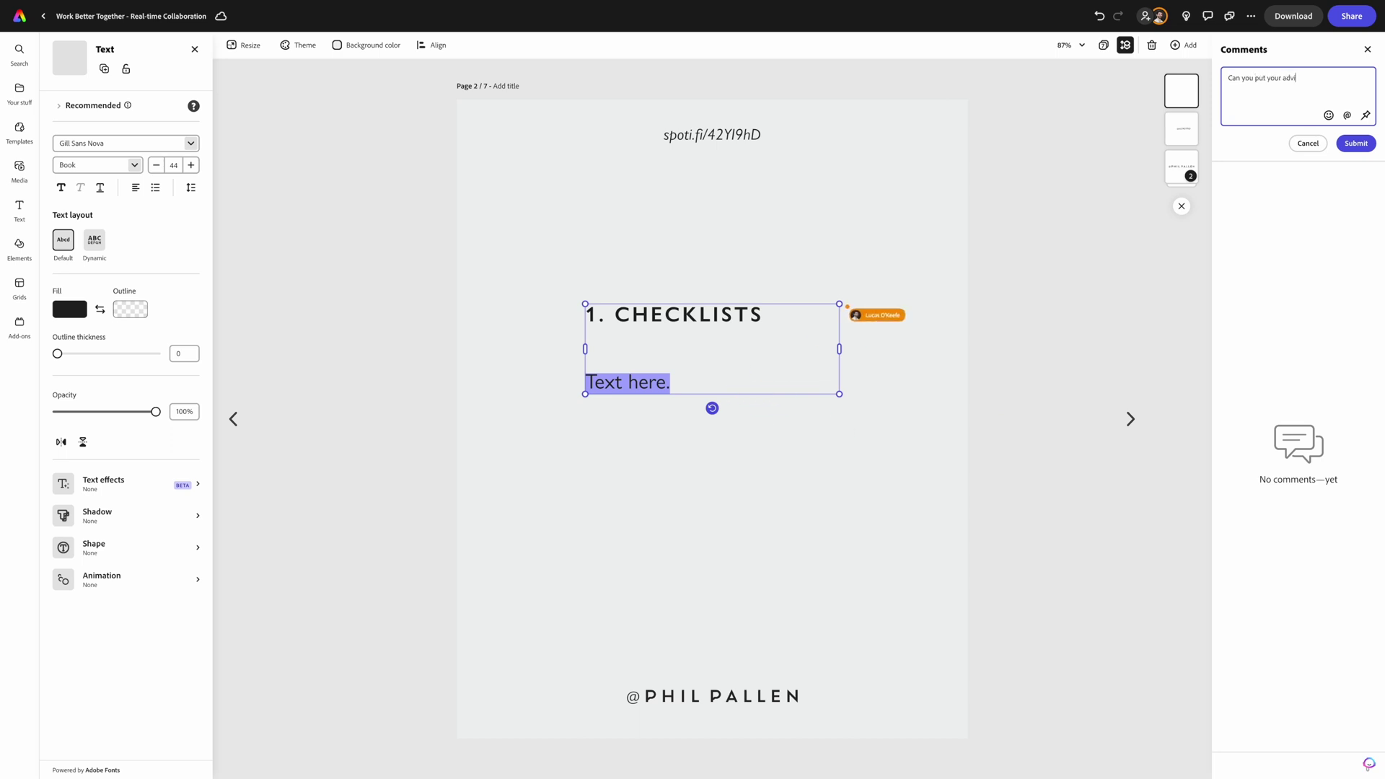
type(" @lca")
key("Return")
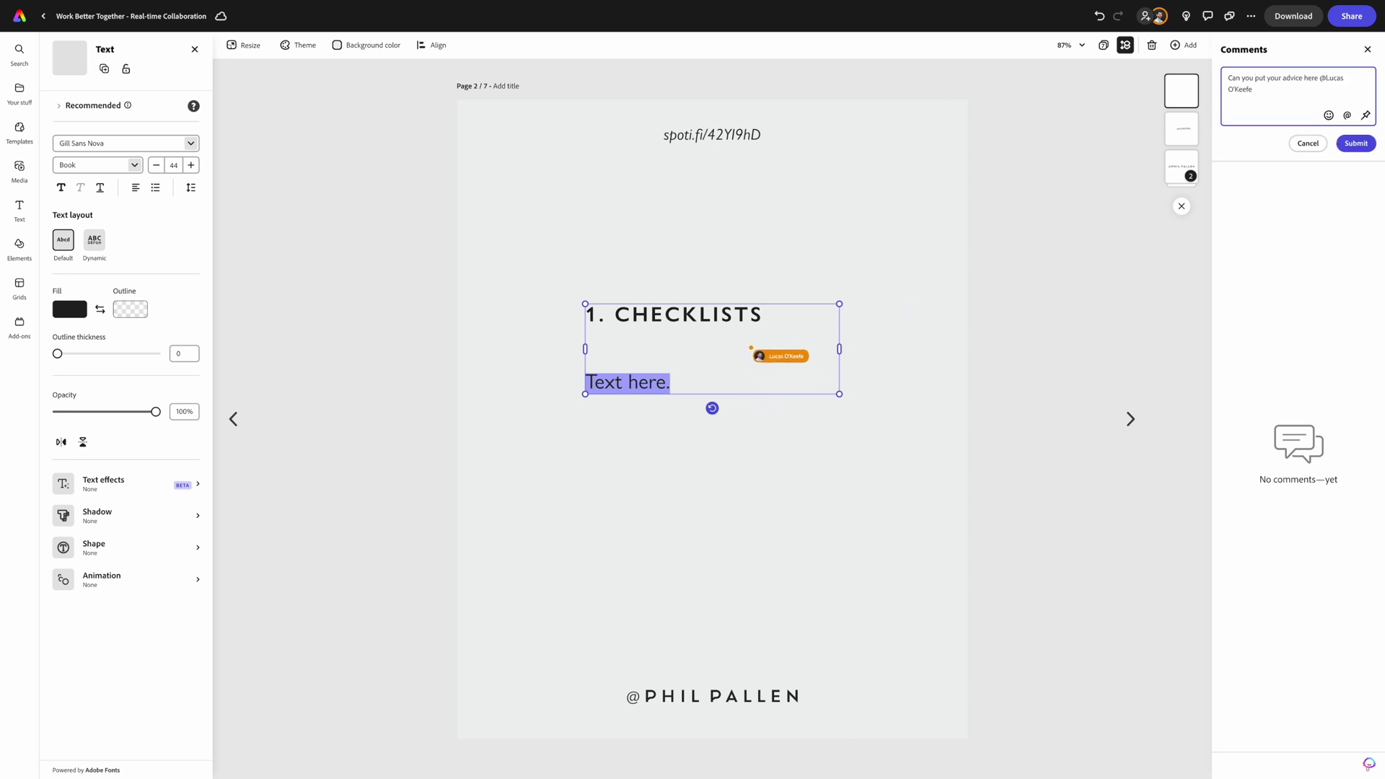
left_click(1351, 144)
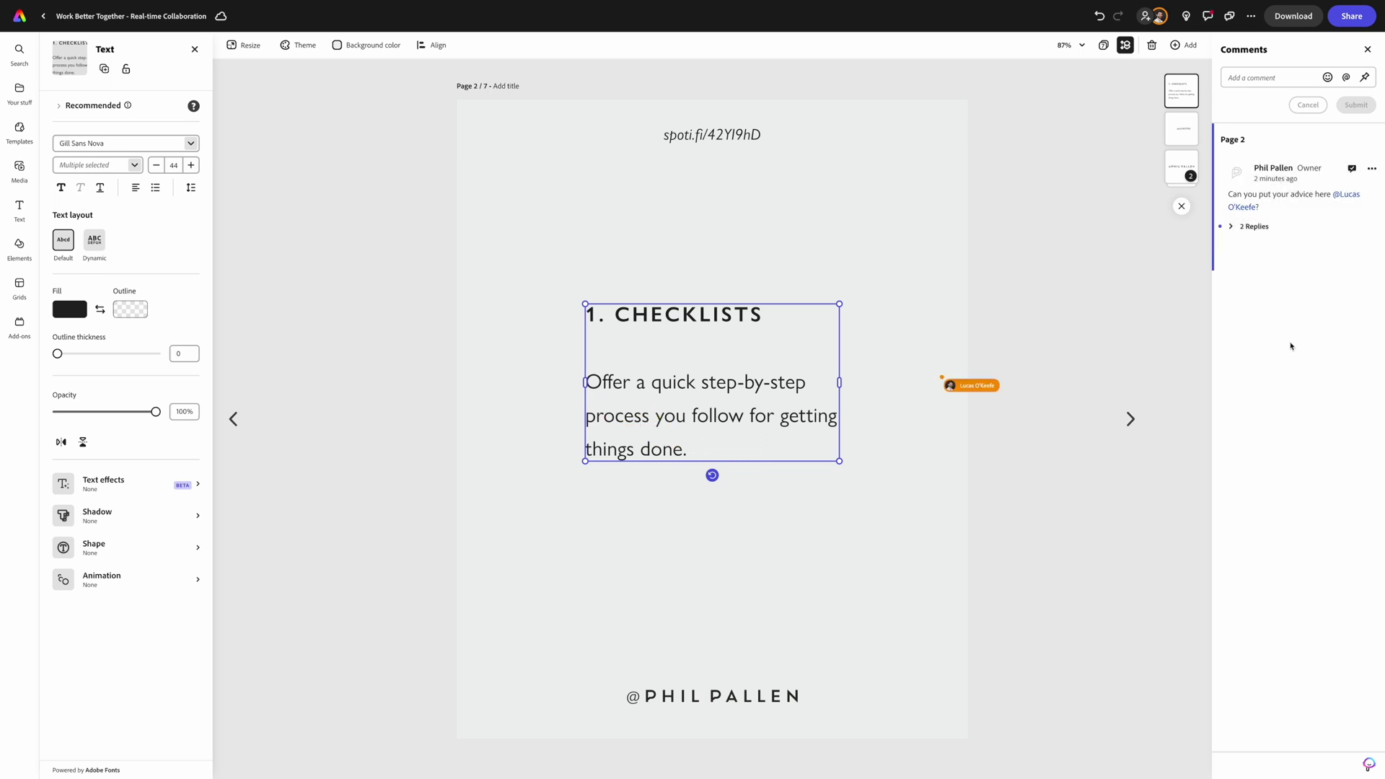
- Reply 'Absolutely!' with an emoji to the comment thread
left_click(1206, 17)
left_click(1207, 18)
left_click(1254, 227)
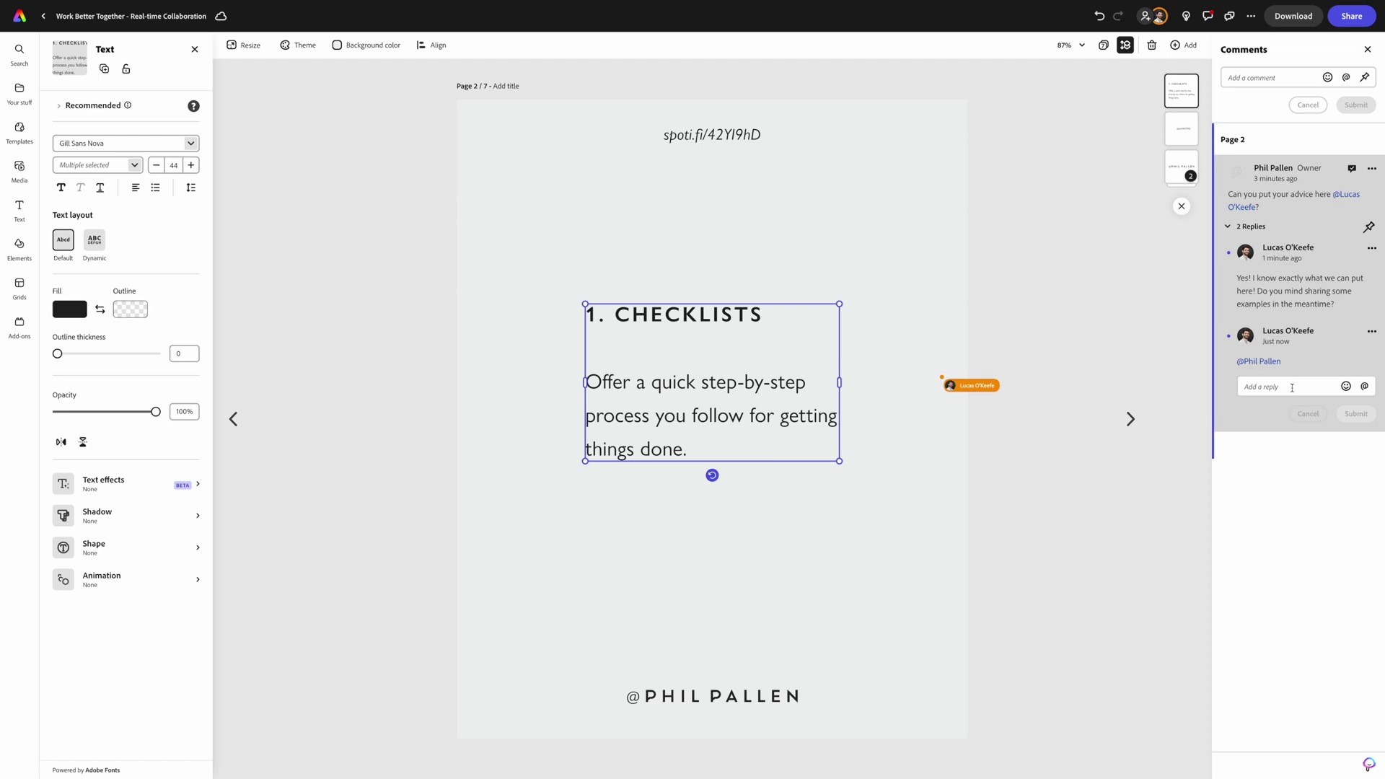
left_click(1292, 387)
type("Absolutely")
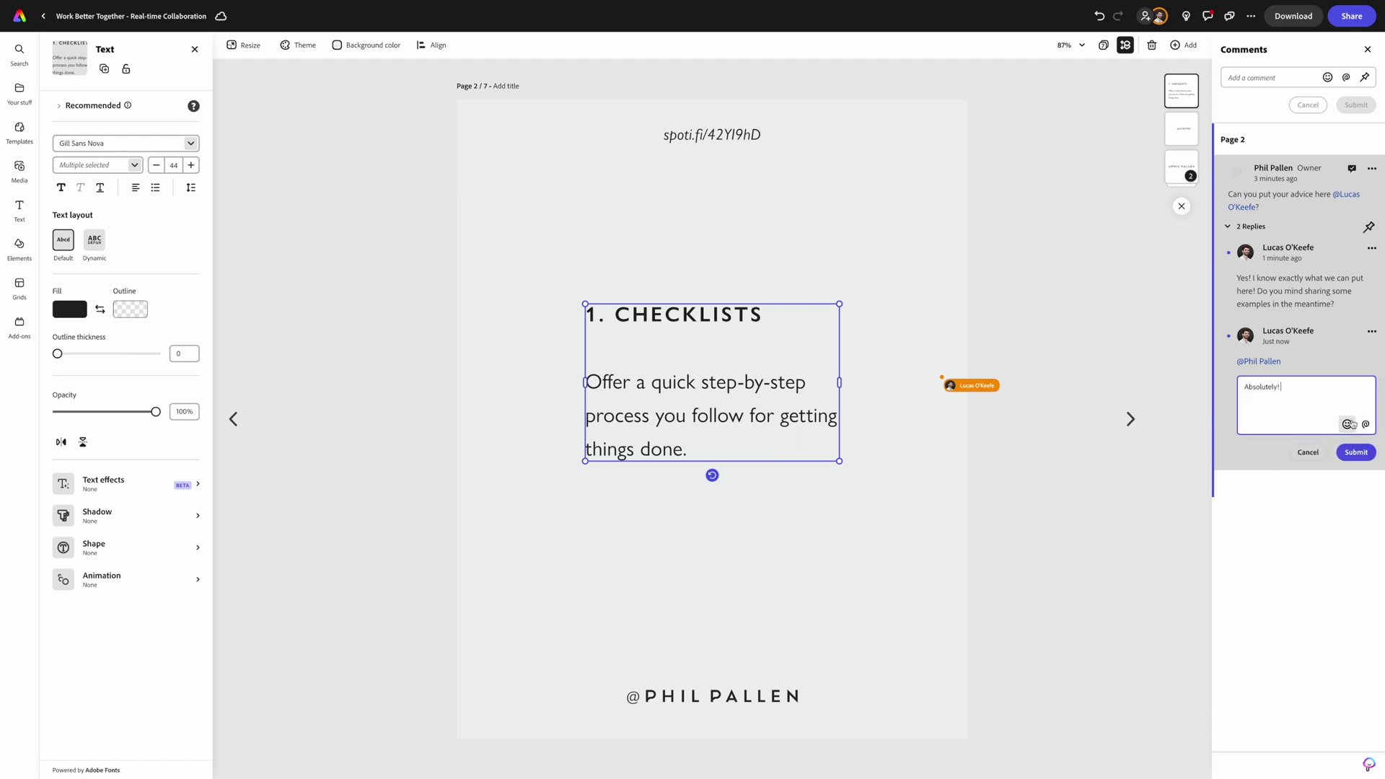
type("!")
left_click(1347, 424)
left_click(1257, 646)
left_click(1355, 452)
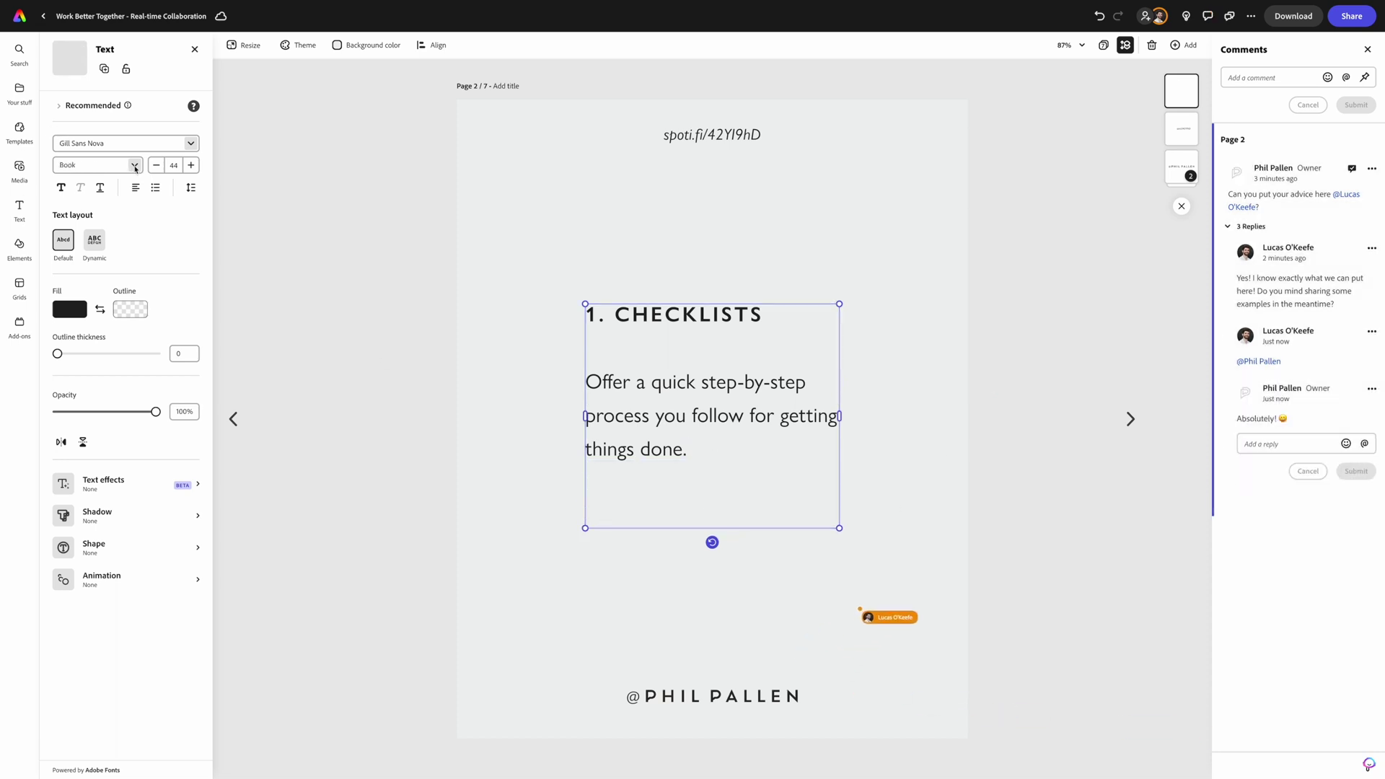
- Type the Book Italic prompts "My daily _____ routine" and "If you only have 1 hour _____"
left_click(135, 168)
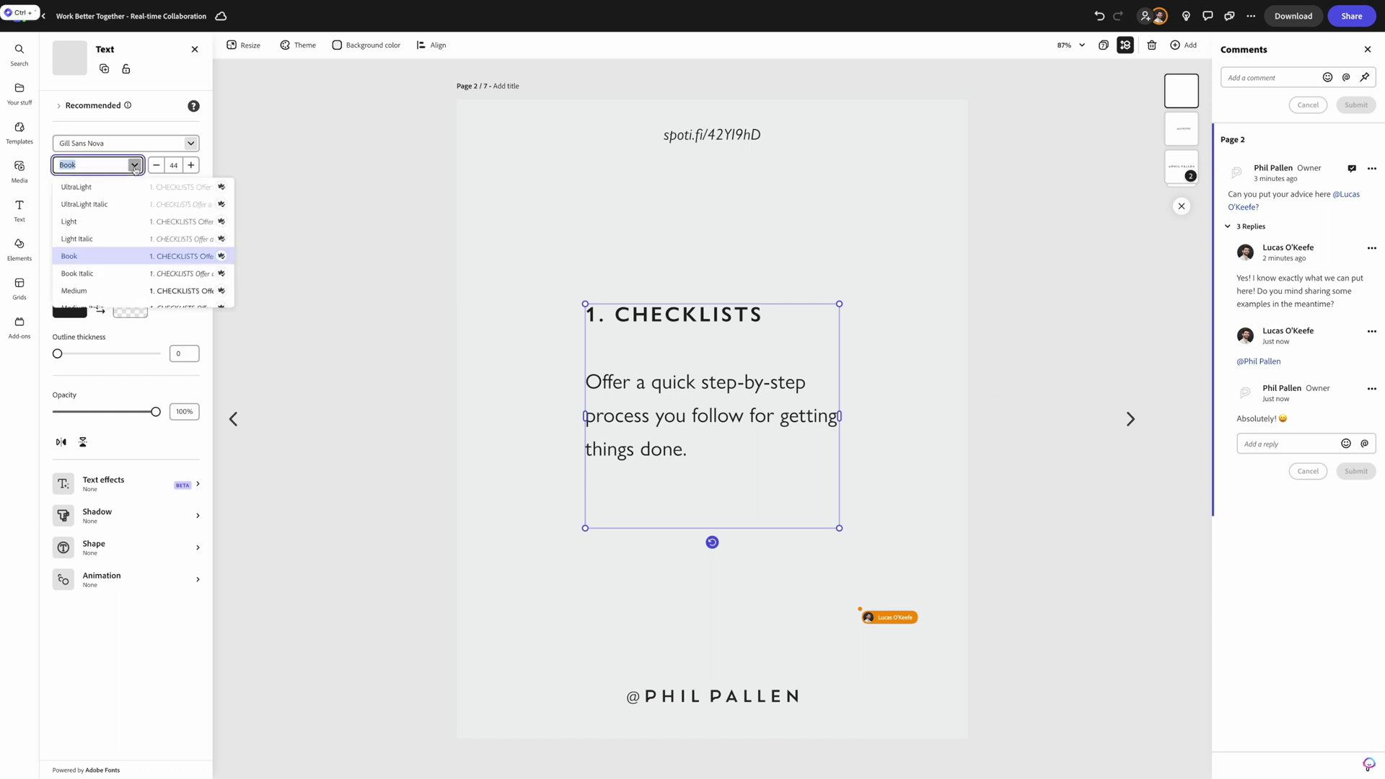
left_click(95, 270)
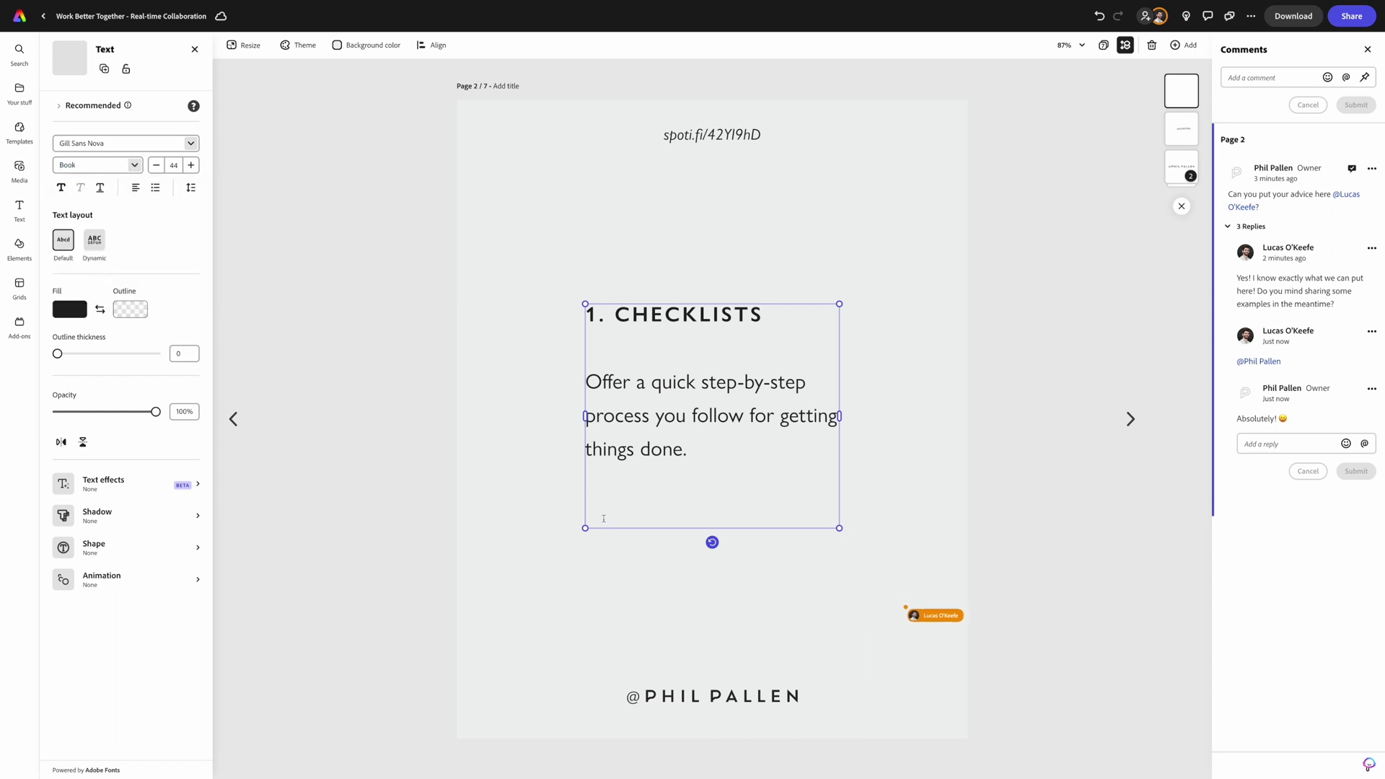
type("\"My daily")
triple_click(651, 511)
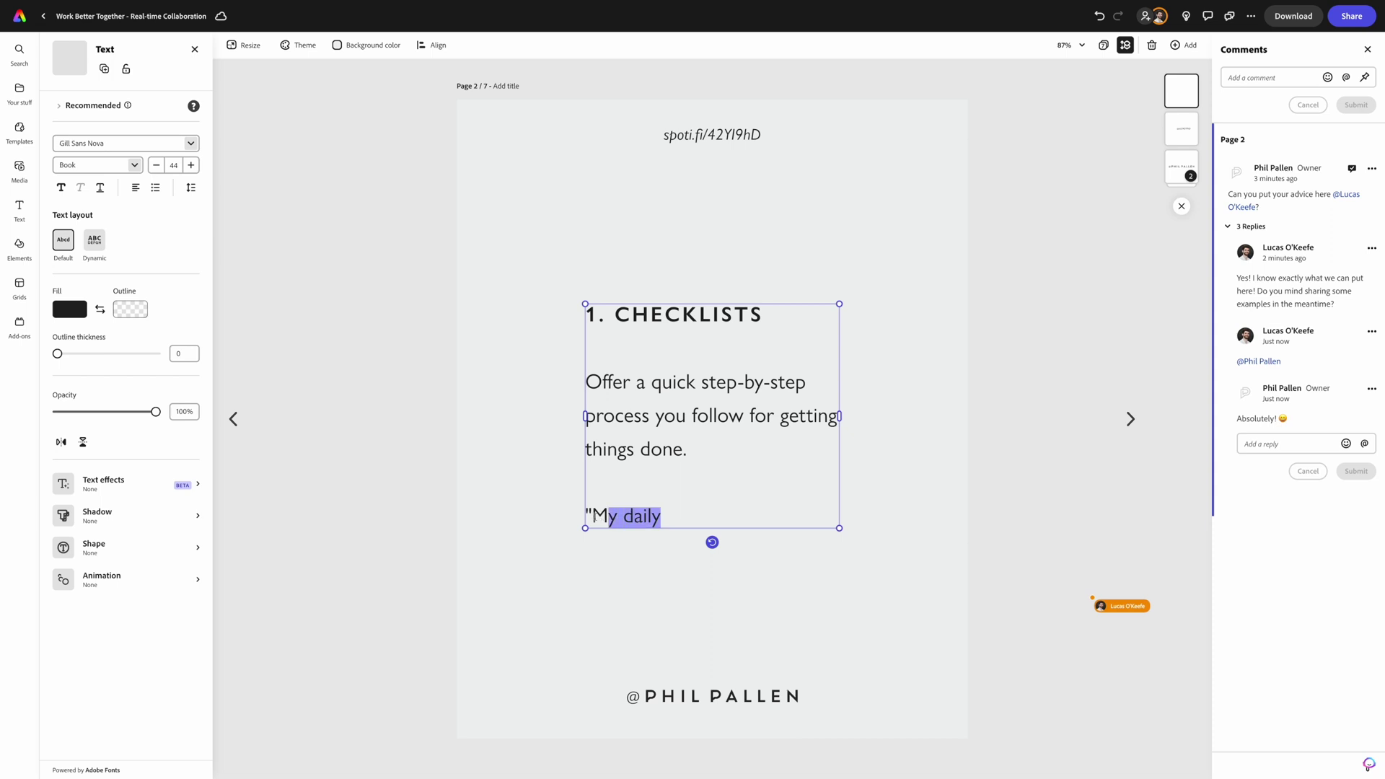
left_click(134, 164)
left_click(101, 273)
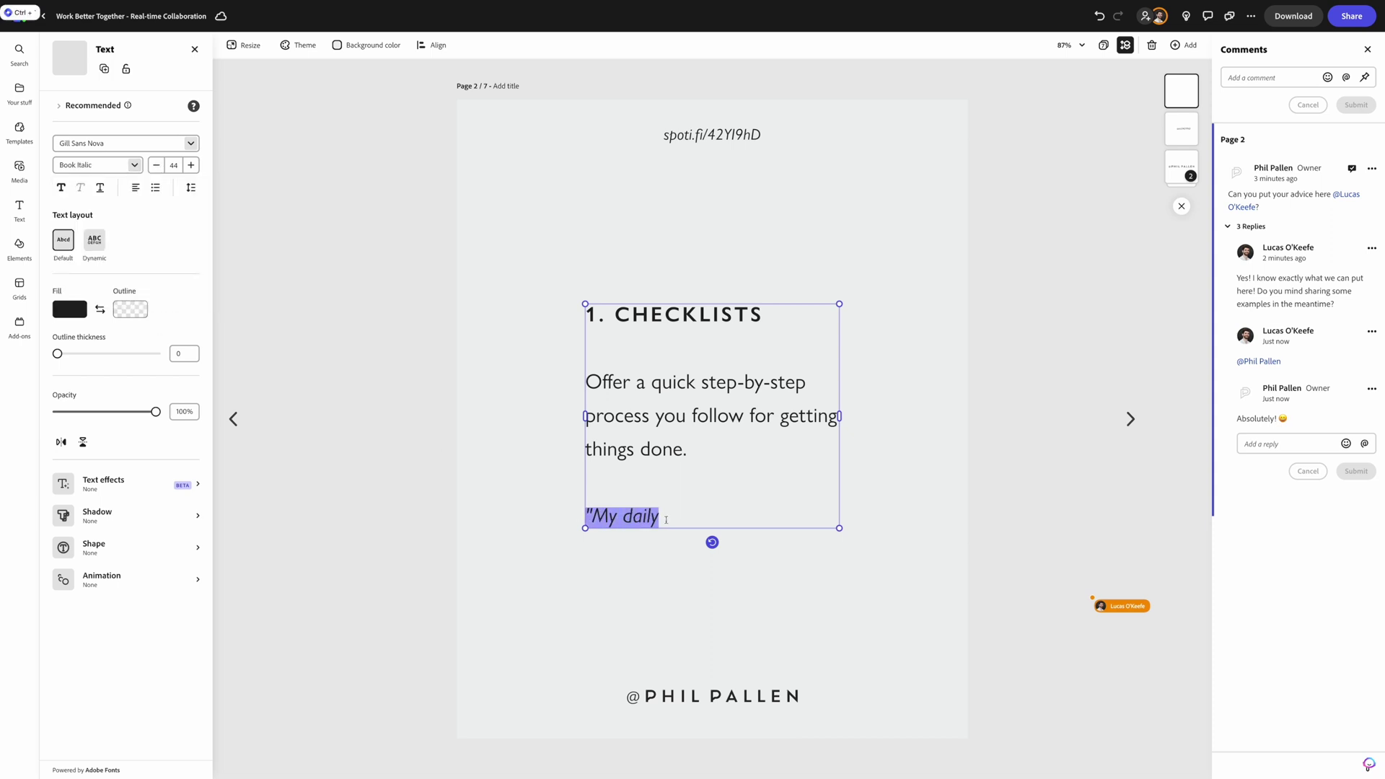
key("Right")
type("_____ routine\"")
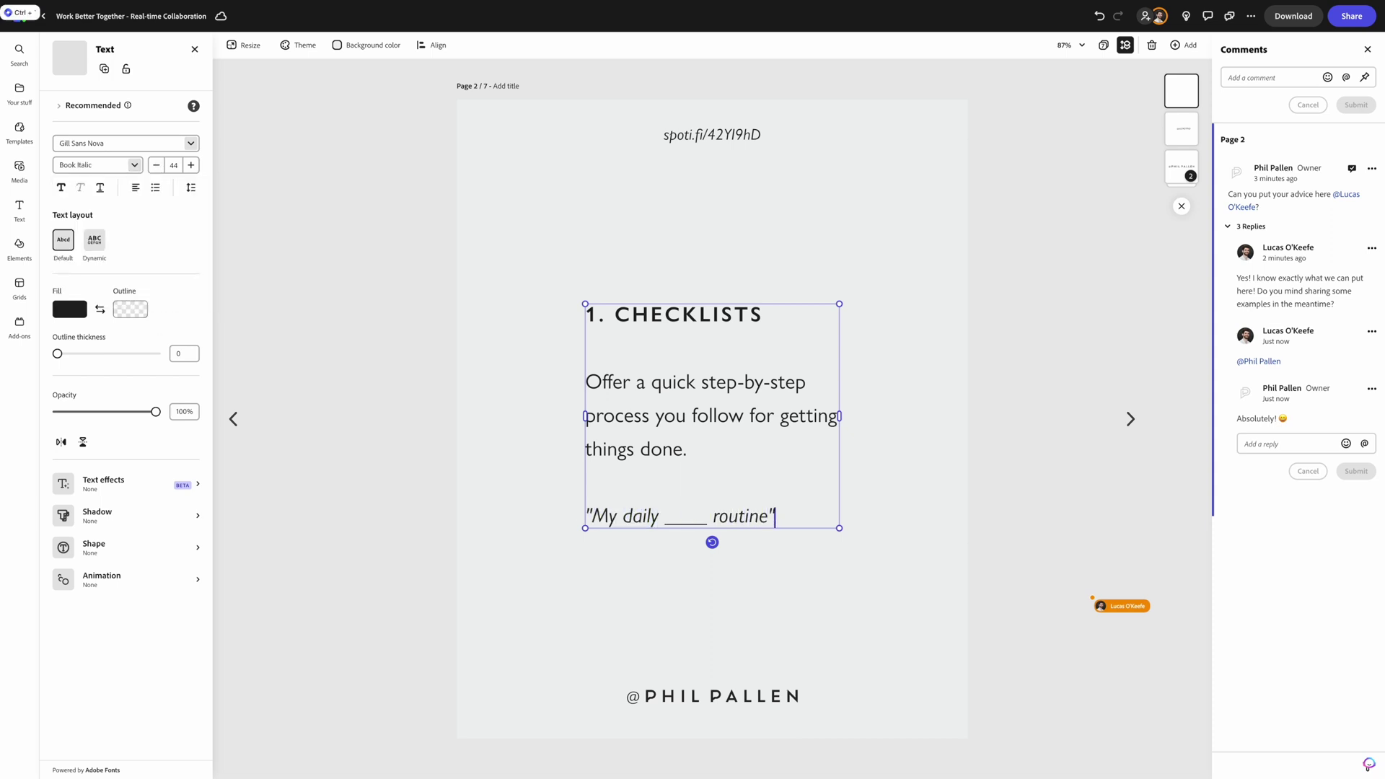
key("Return")
type("\"If y")
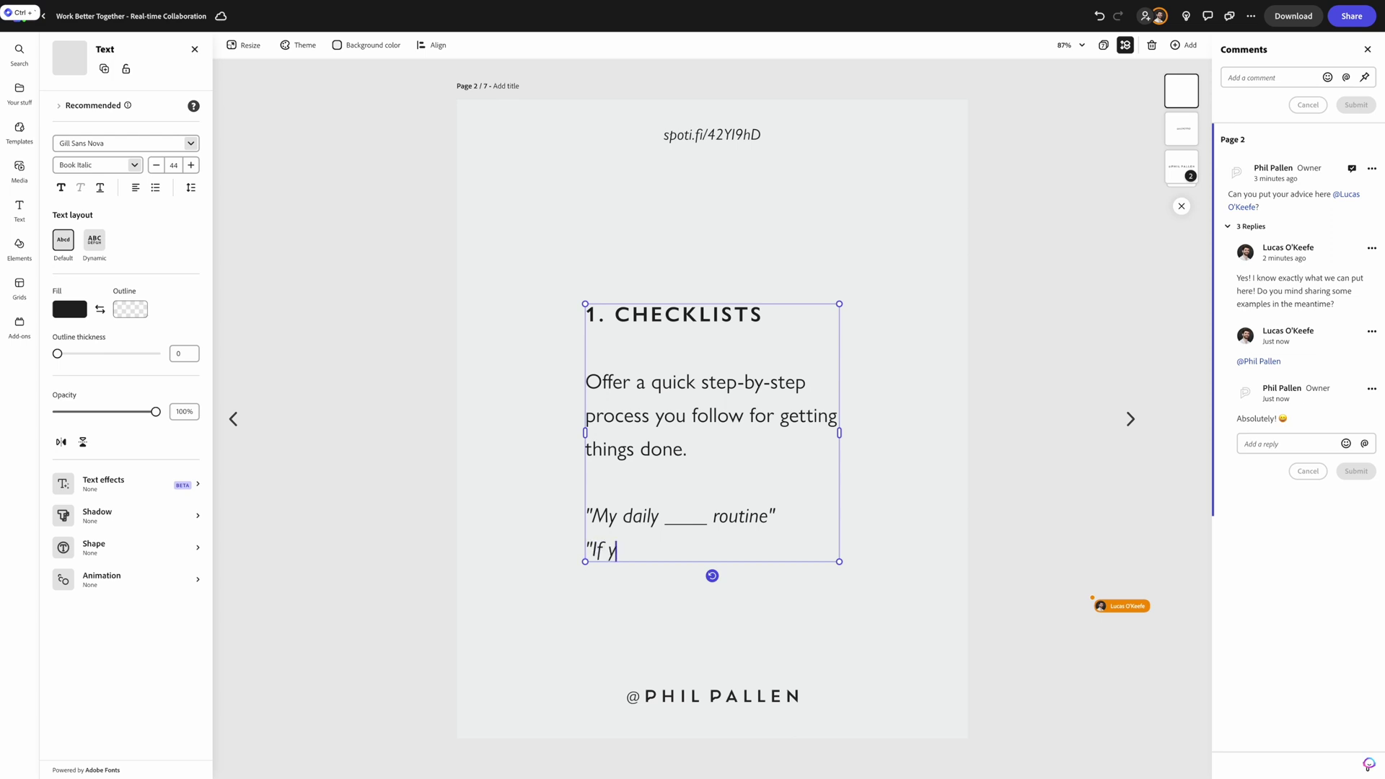
type("ou only have 1 ho")
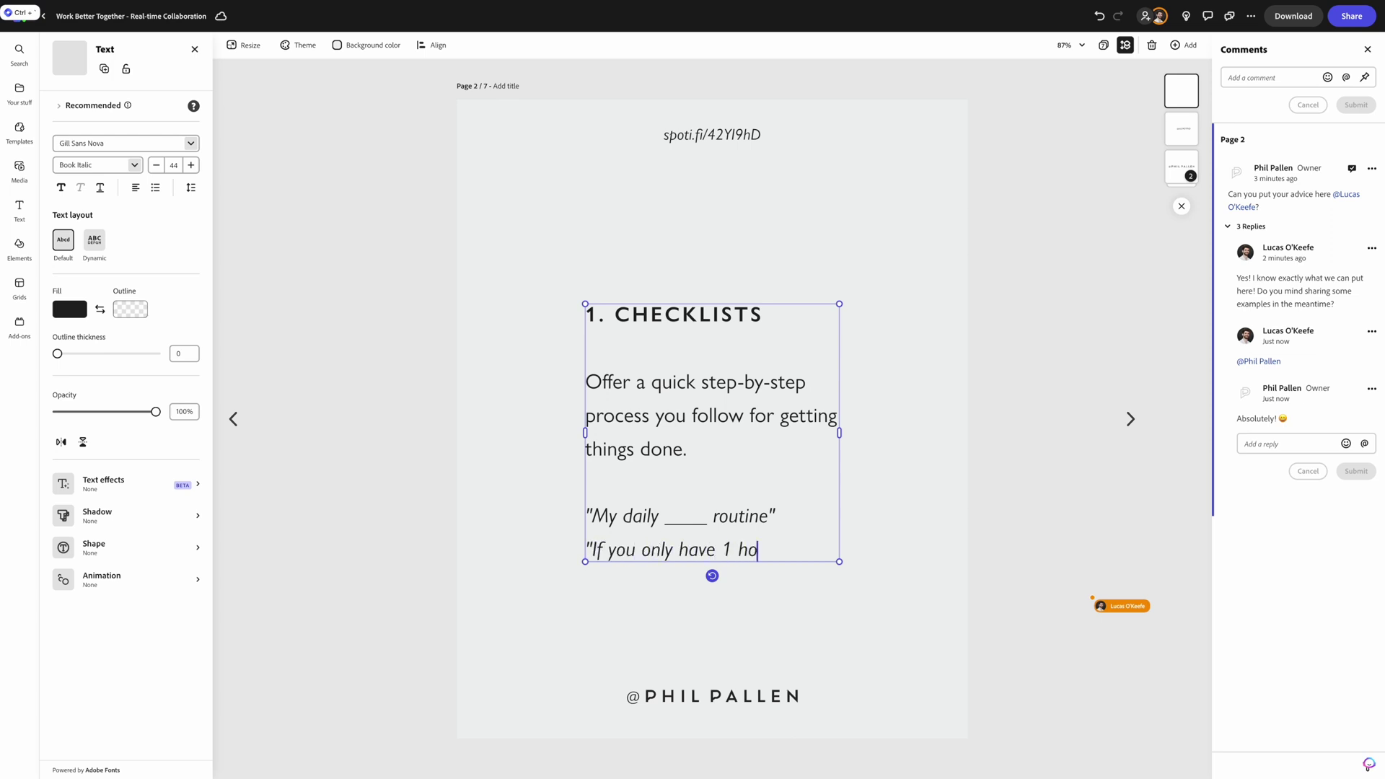
type("ur _____\"")
- Nudge the prompt text block slightly up the page
key("Escape")
left_click_drag(757, 445, 758, 426)
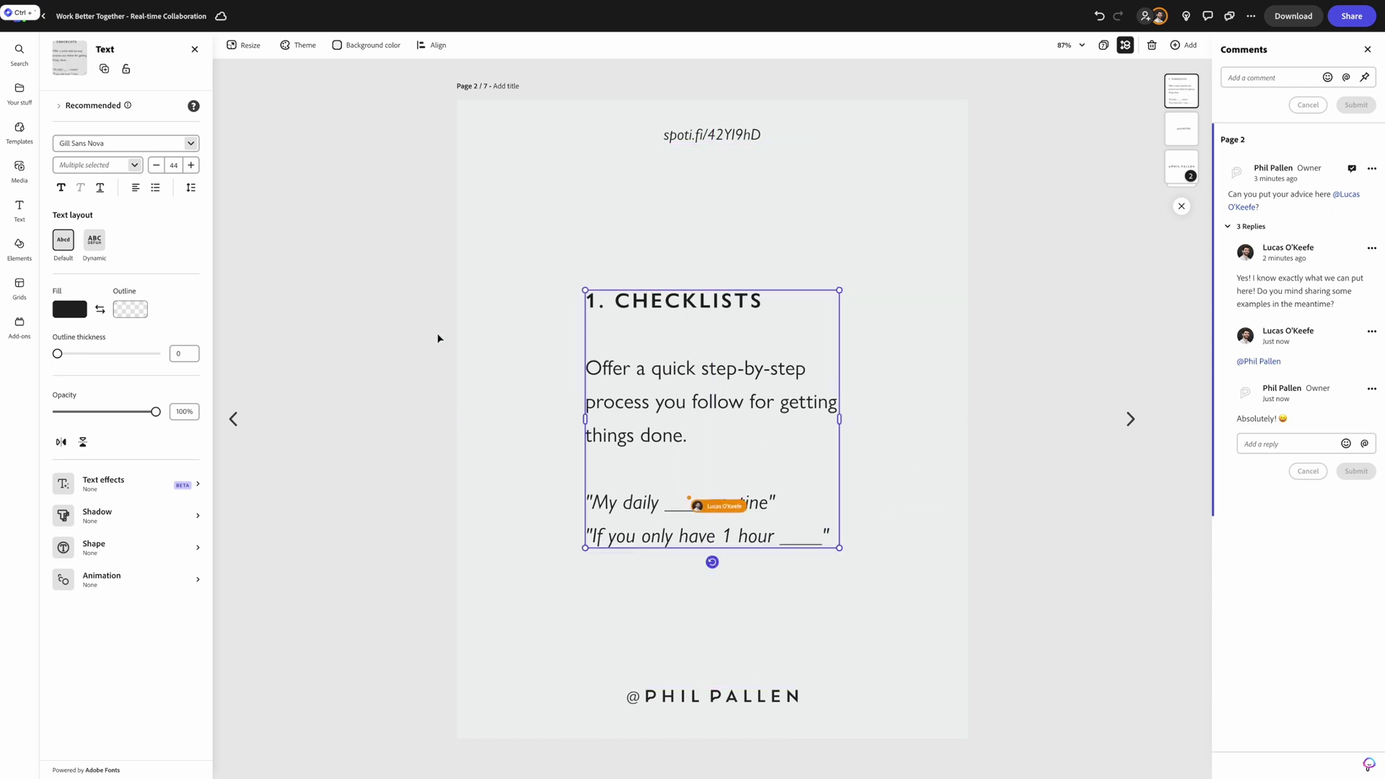
left_click(829, 530)
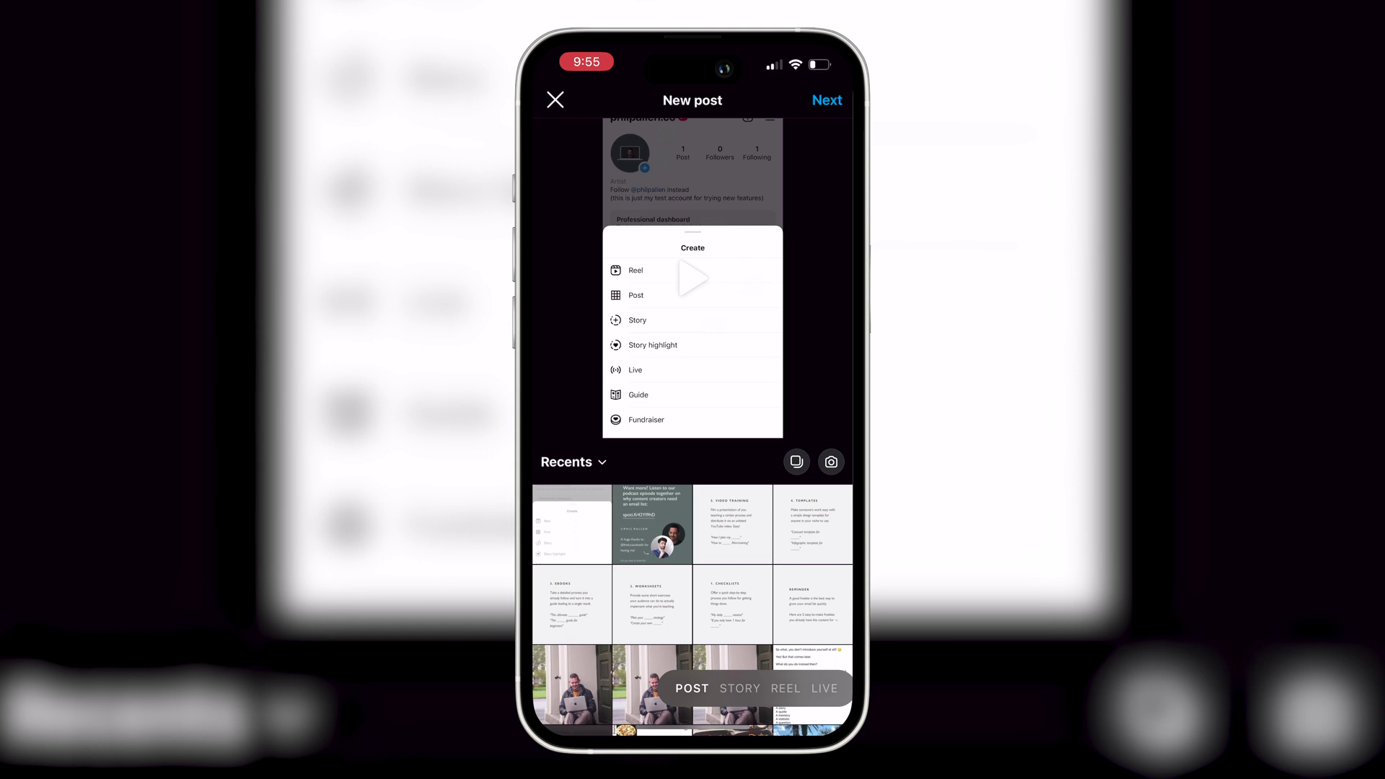
- Select the seven slides in order: Reminder, Checklists, Worksheets, Ebooks, Templates, Video Training, podcast
left_click(812, 603)
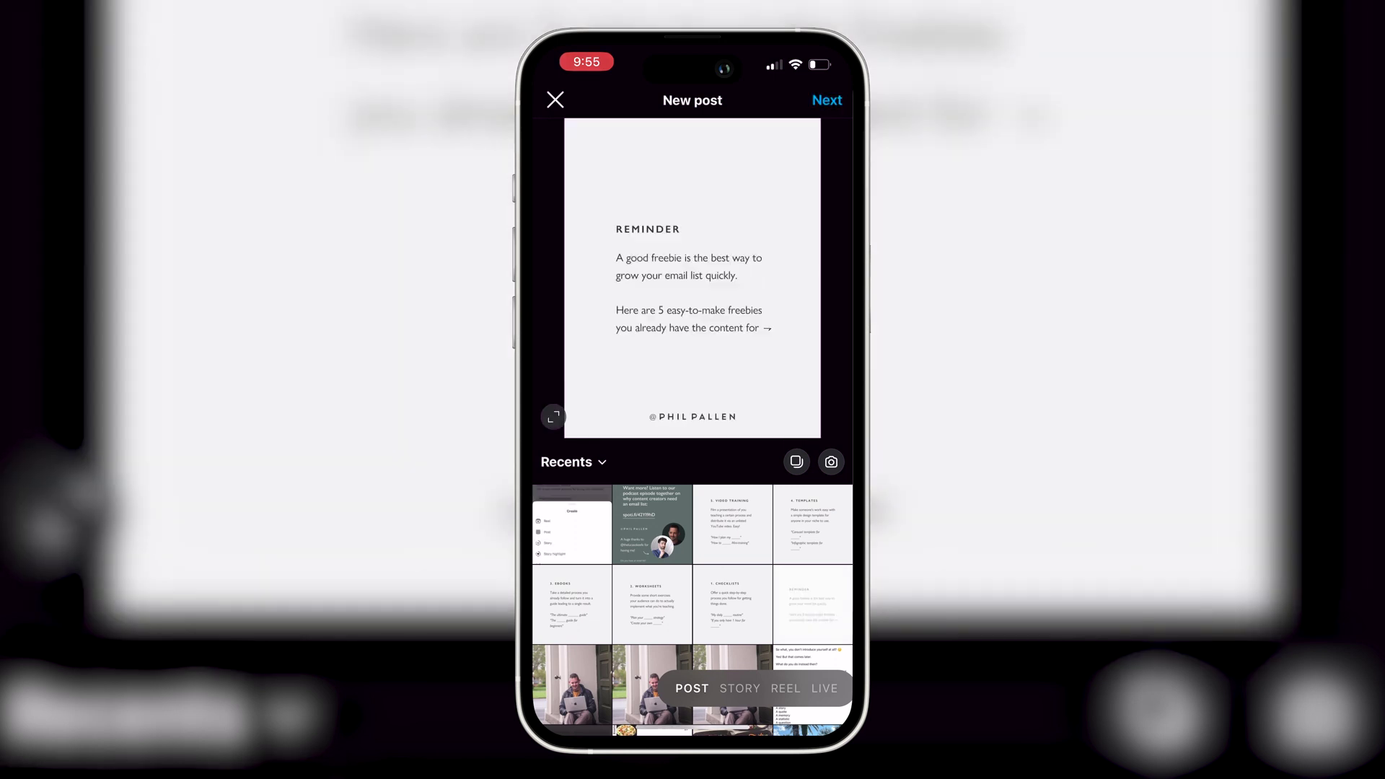
left_click(796, 462)
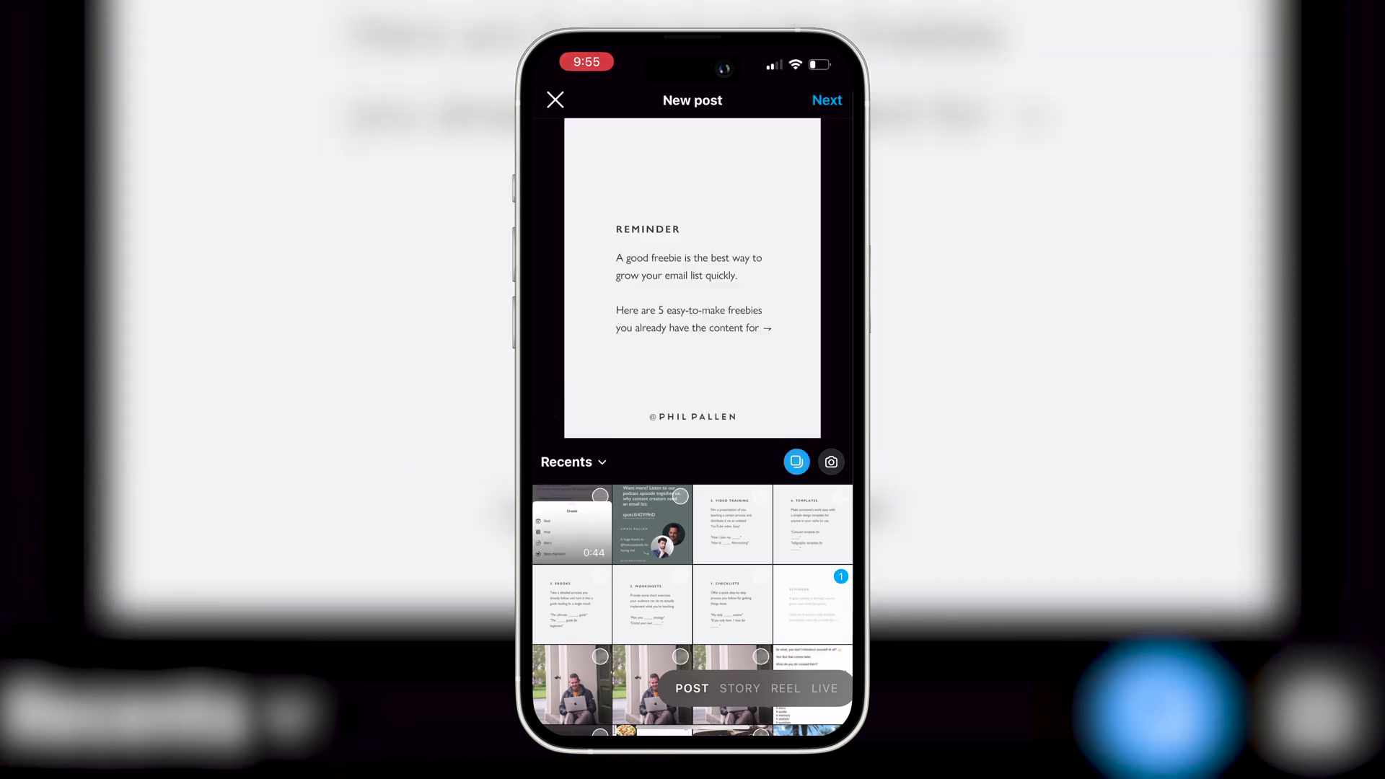
left_click(732, 603)
left_click(653, 604)
left_click(572, 604)
left_click(813, 525)
left_click(732, 524)
left_click(652, 525)
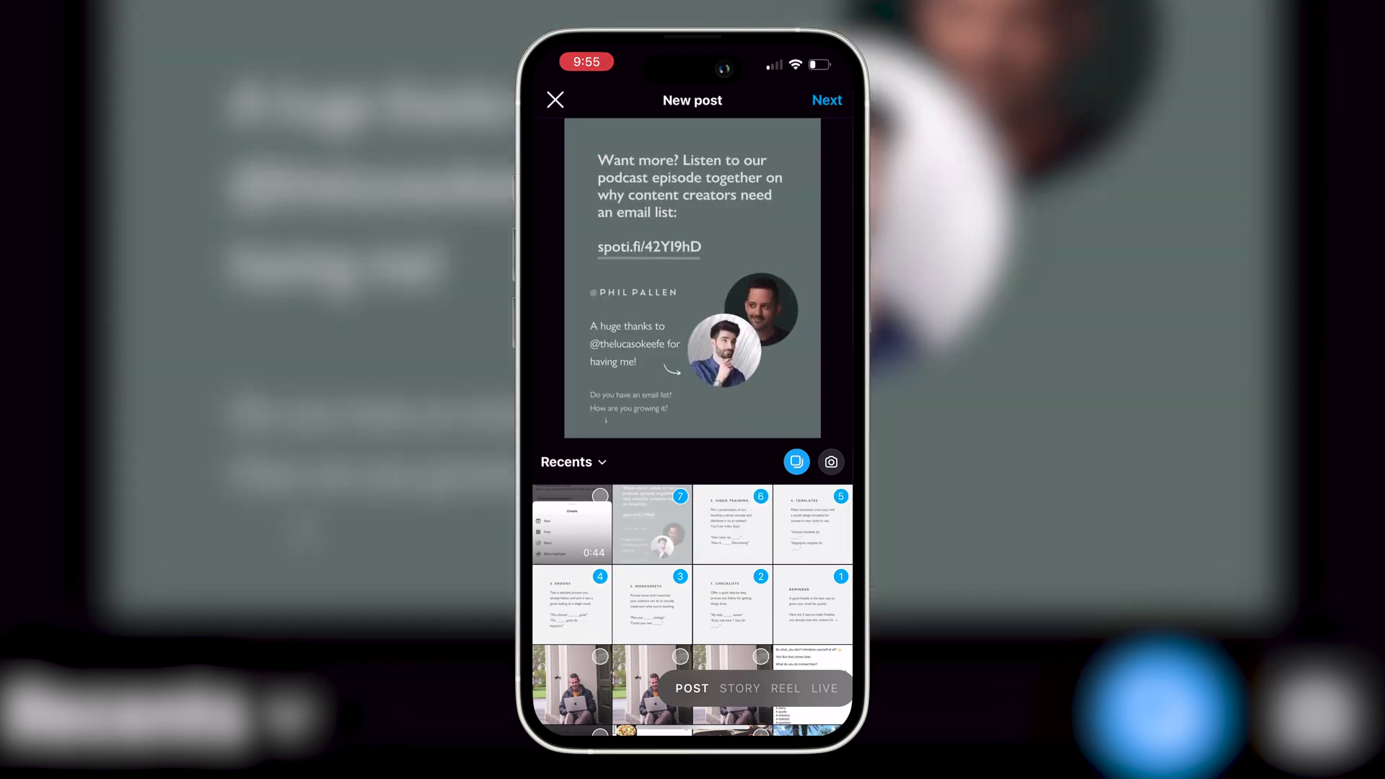
- Browse the slides in the filter preview and continue to the post details
left_click(827, 100)
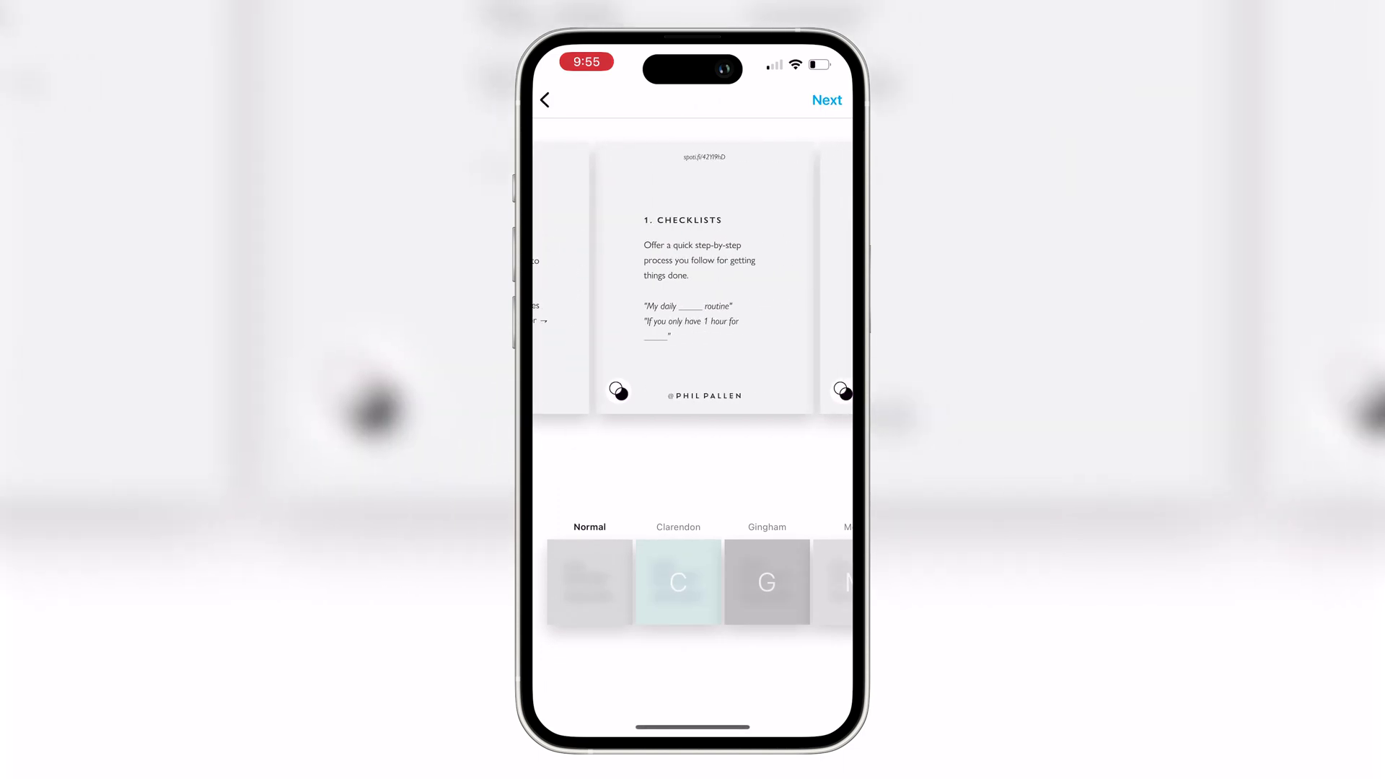
left_click_drag(764, 282, 620, 282)
left_click_drag(765, 281, 620, 281)
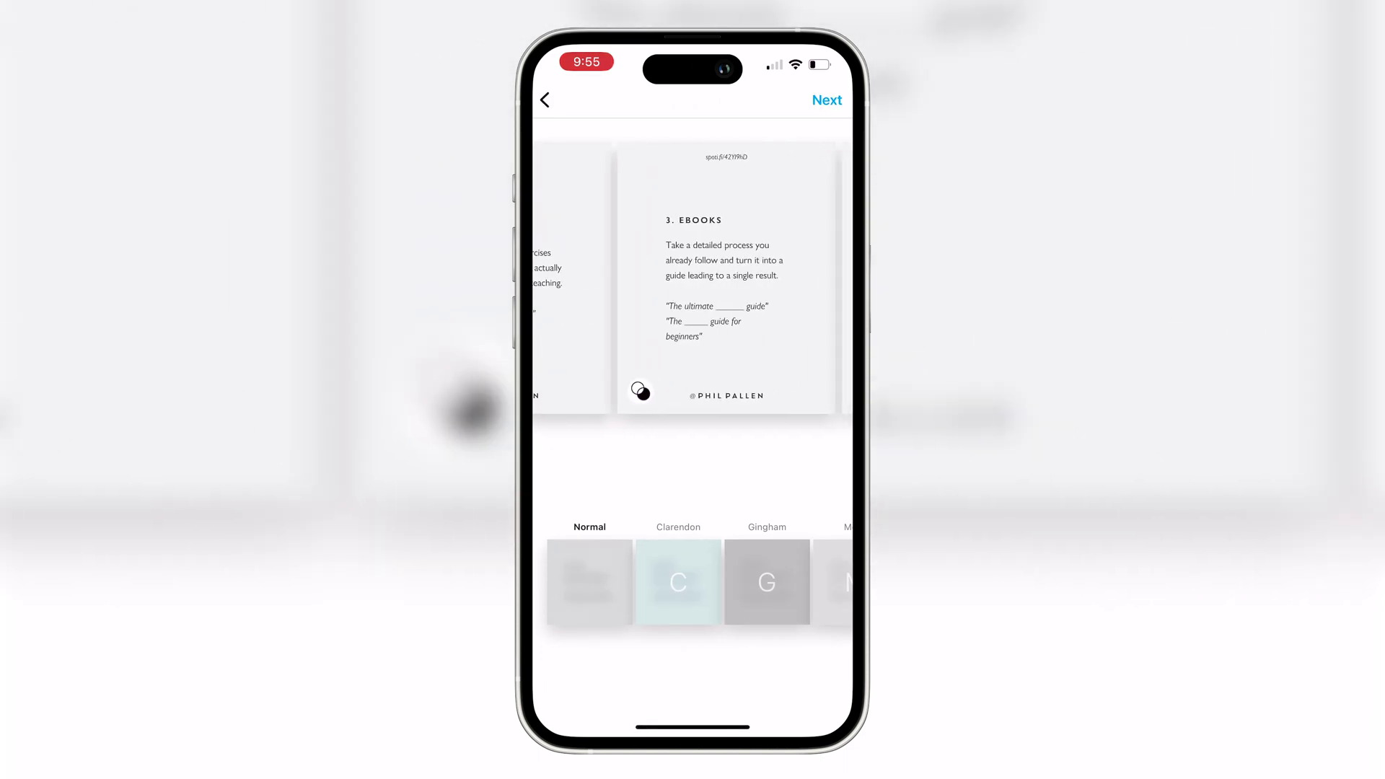
left_click_drag(765, 281, 620, 281)
mouse_move(765, 281)
left_mouse_down()
mouse_move(621, 281)
mouse_move(765, 281)
left_mouse_up()
left_click_drag(620, 281, 765, 282)
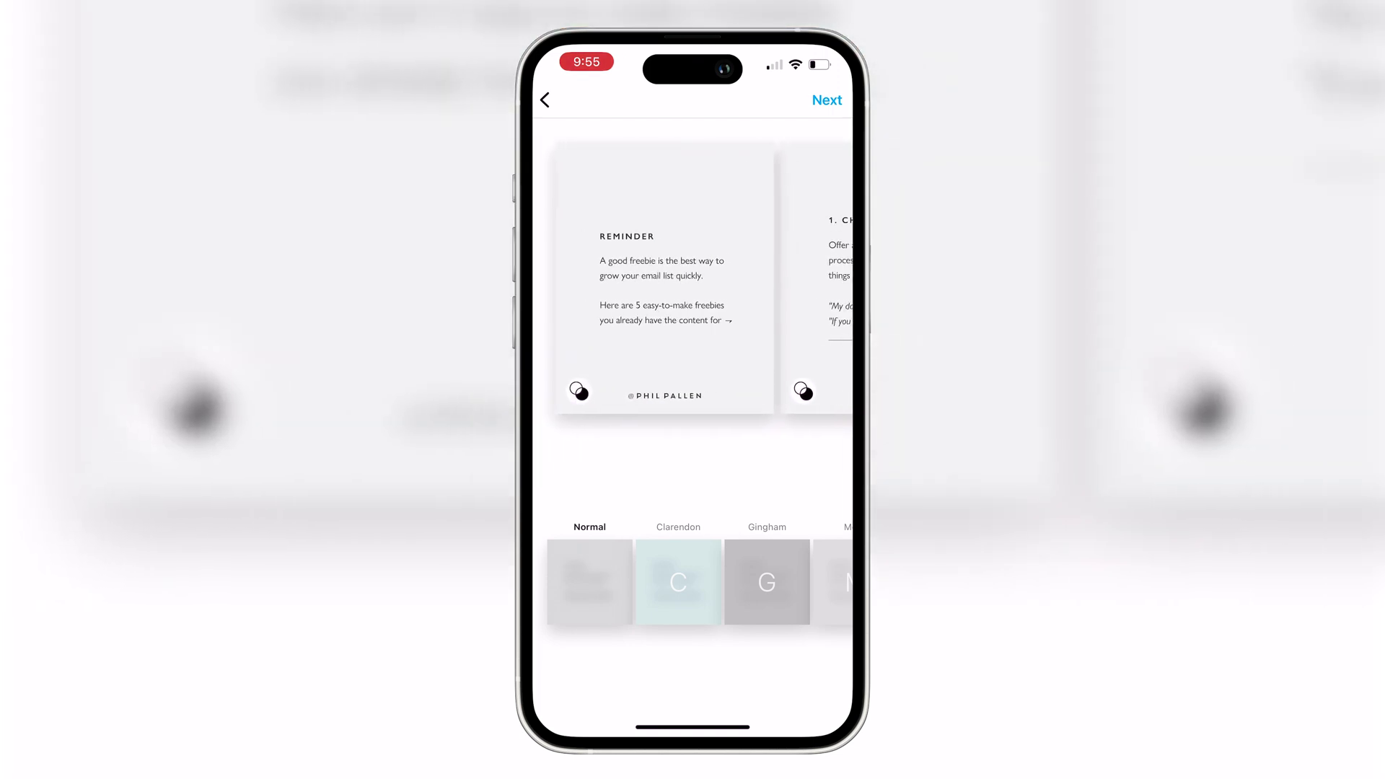
left_click(826, 100)
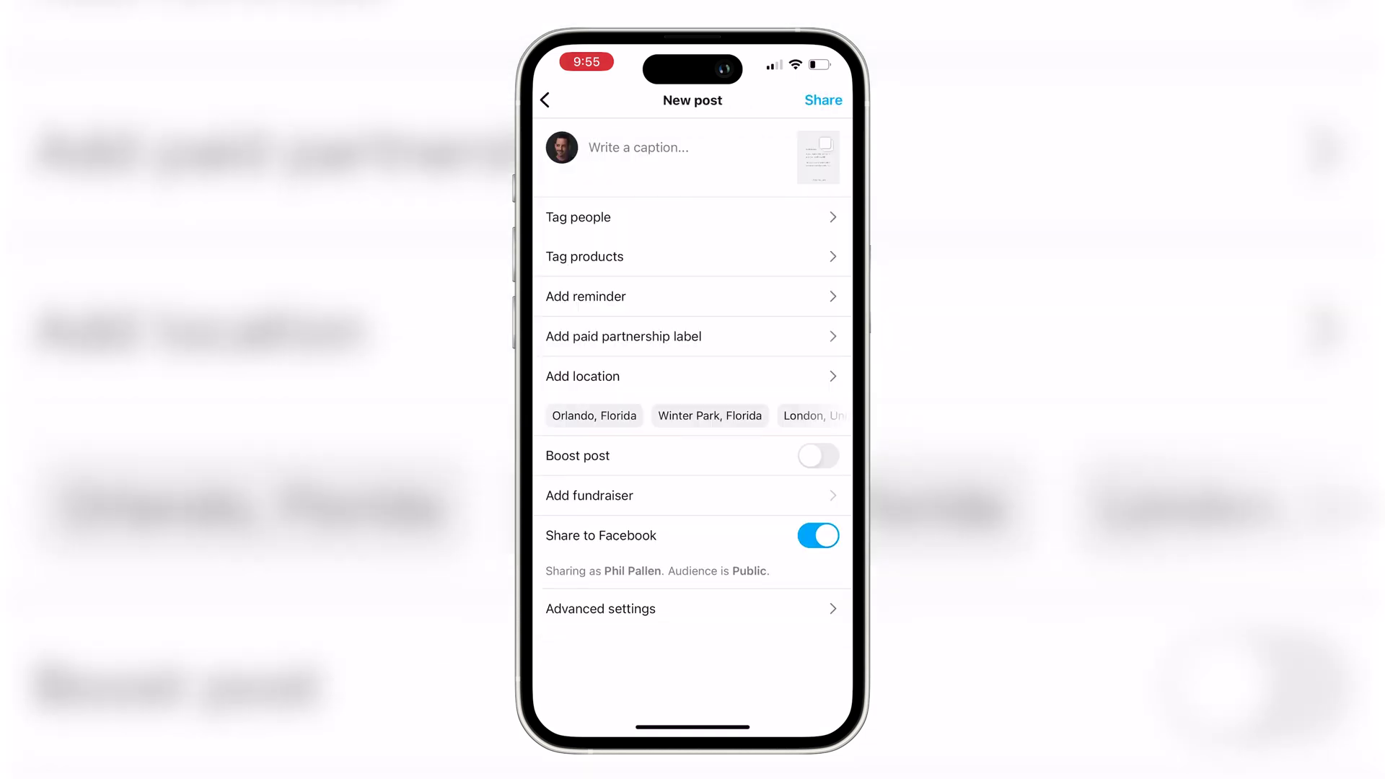
- Add the co-creator's Instagram account as collaborator and finish the post without a caption
left_click(578, 216)
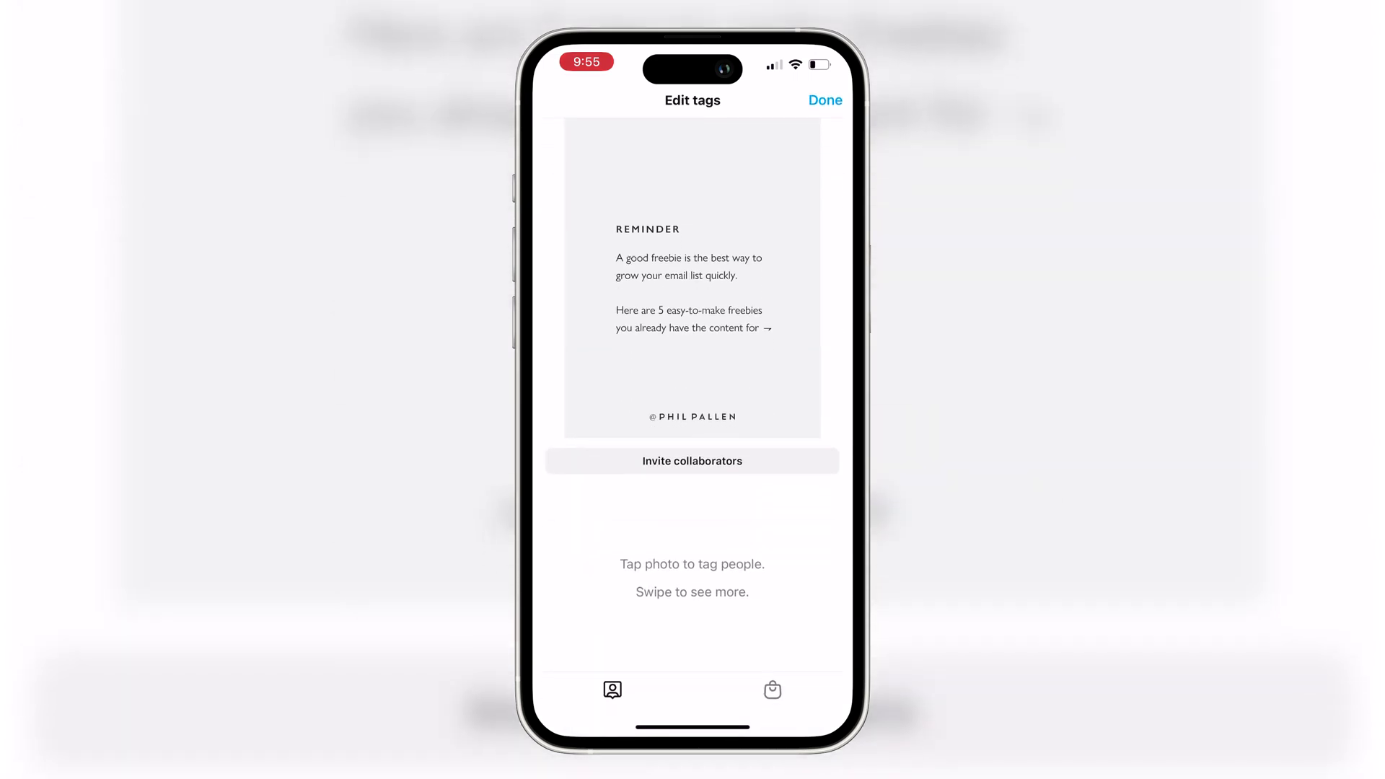
left_click(692, 461)
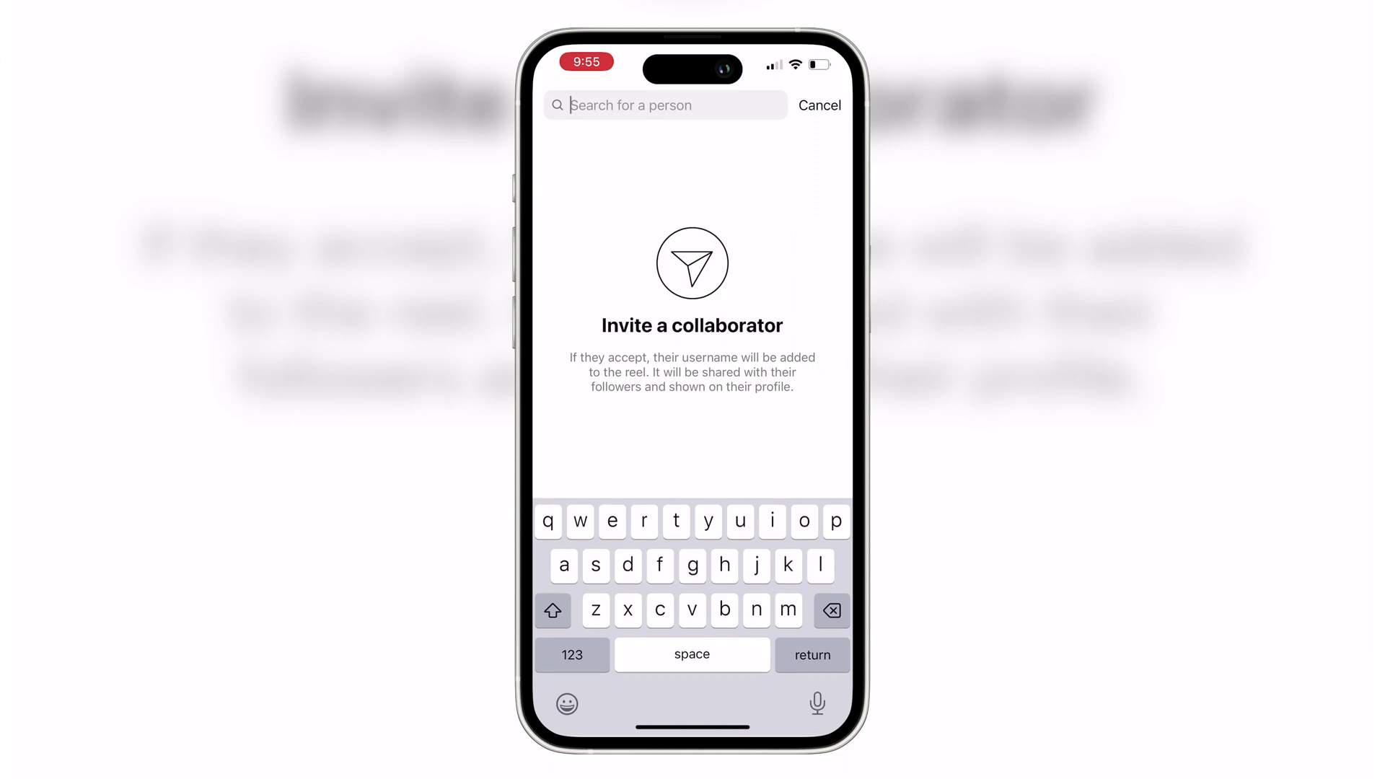
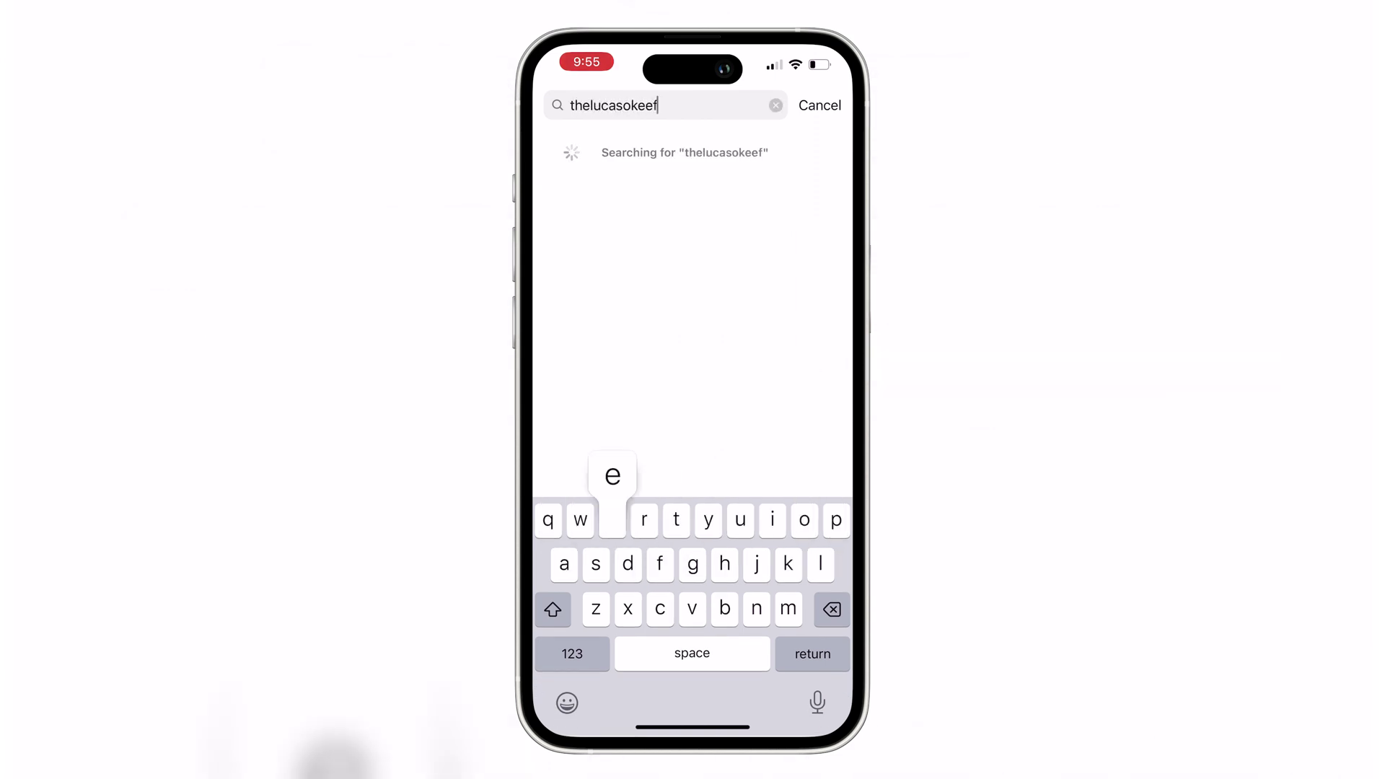
left_click(652, 151)
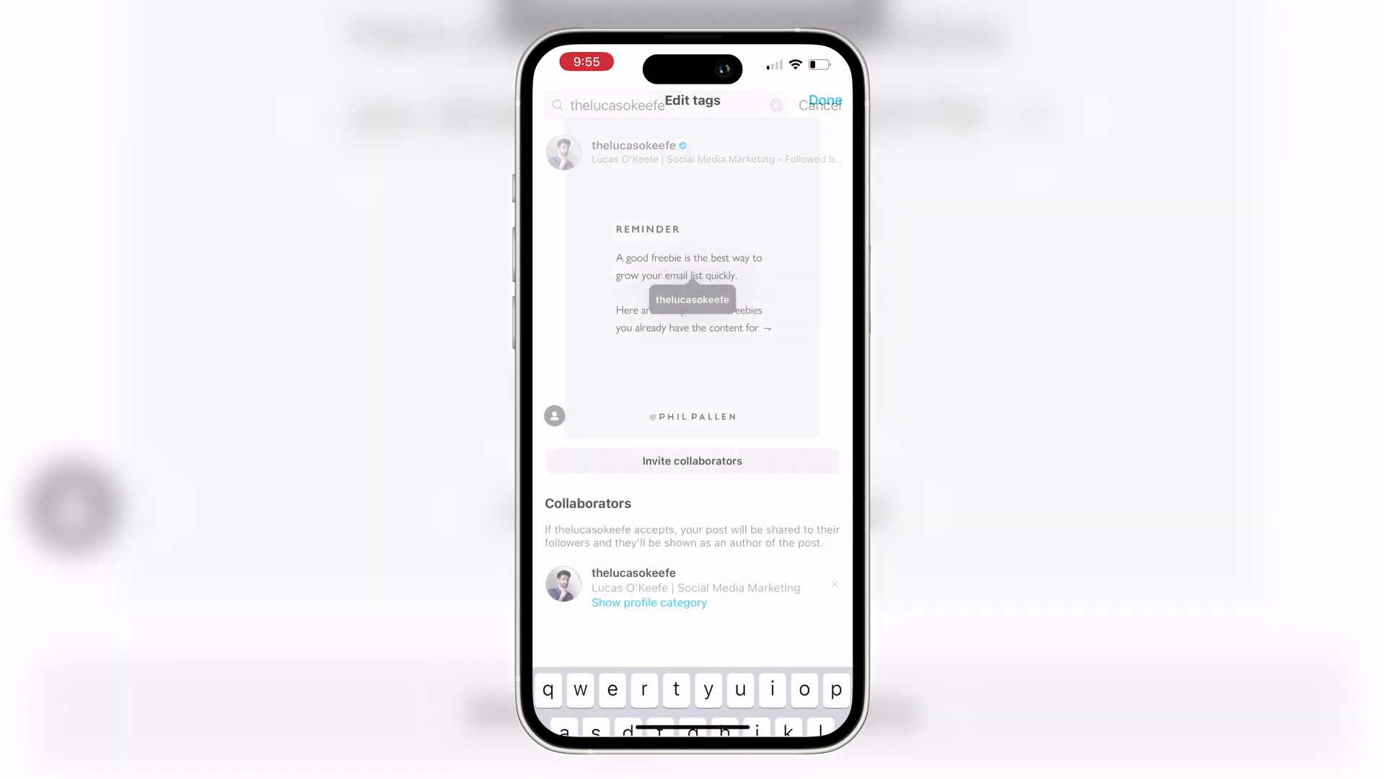
left_click_drag(692, 299, 687, 318)
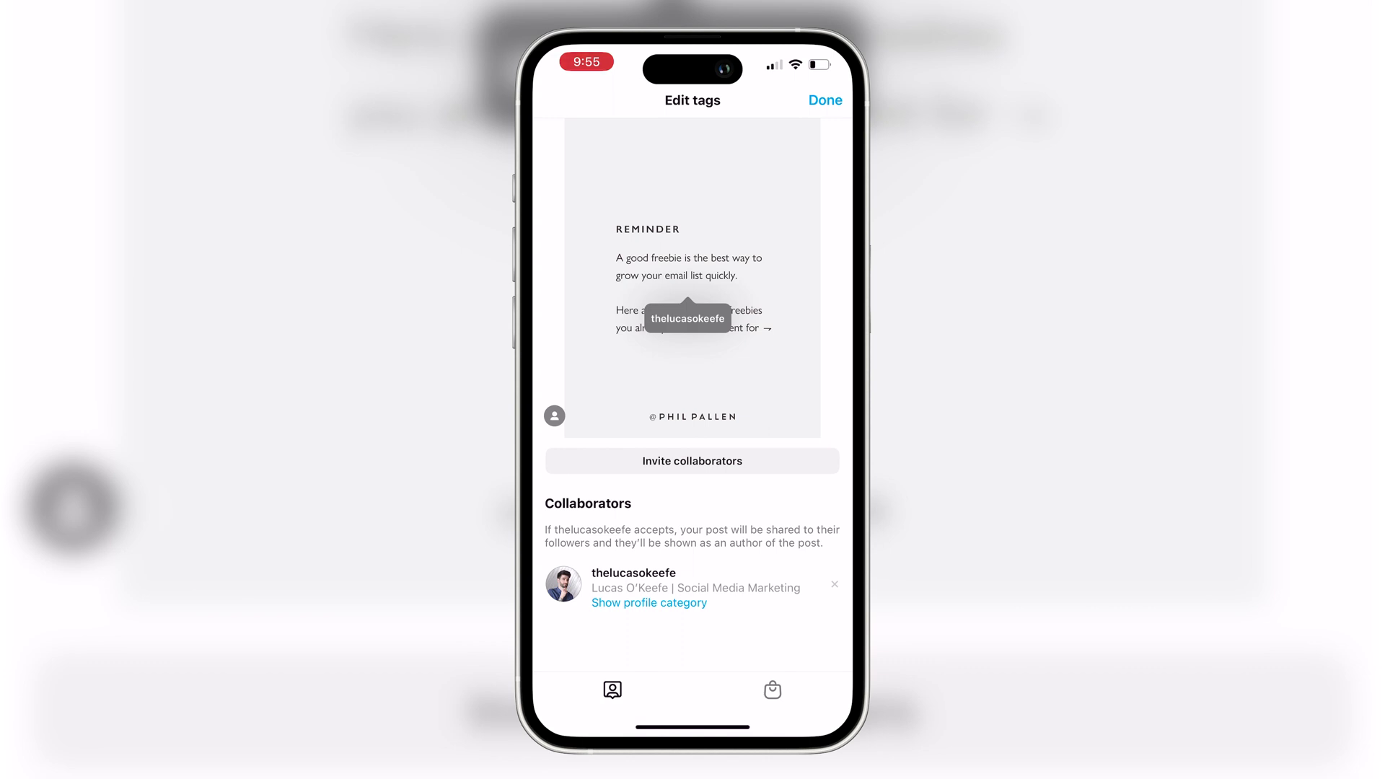
left_click(825, 100)
left_click(638, 147)
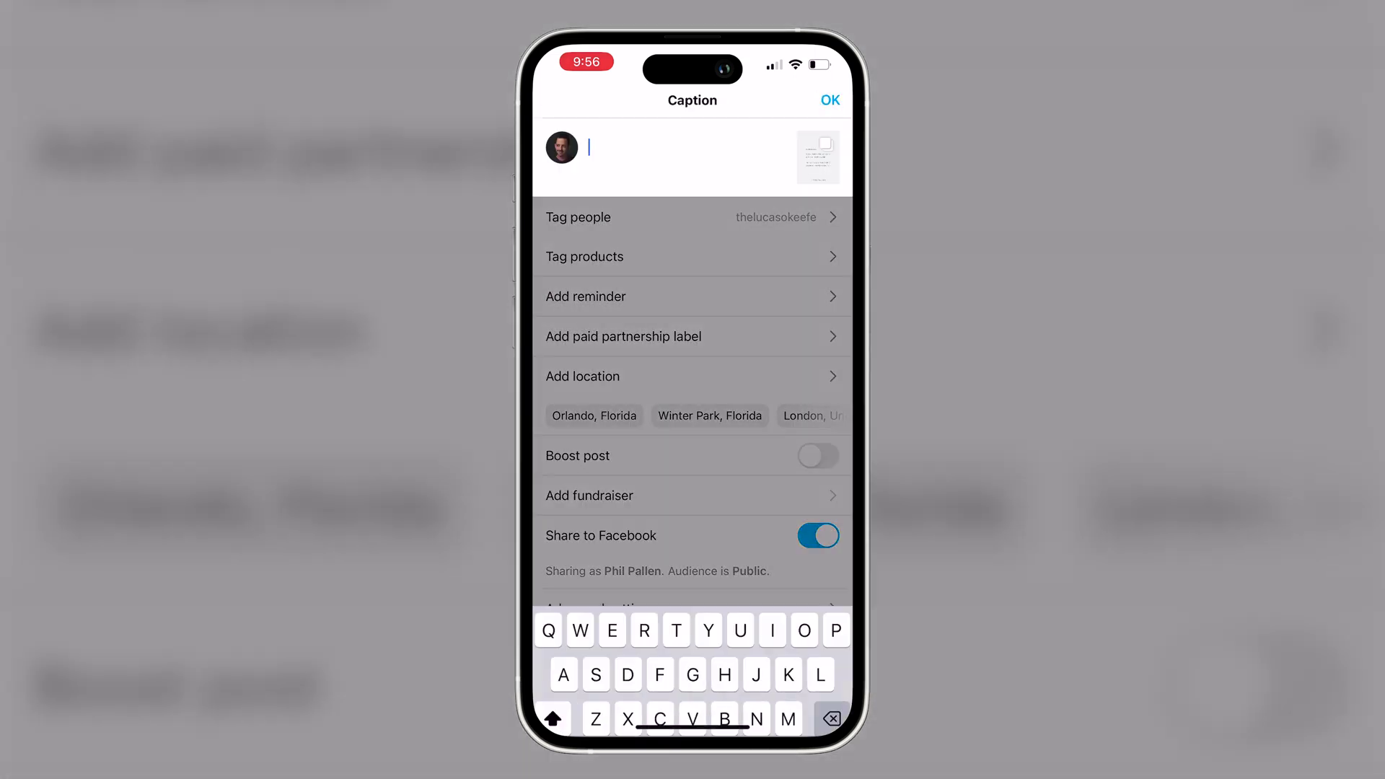
left_click(828, 100)
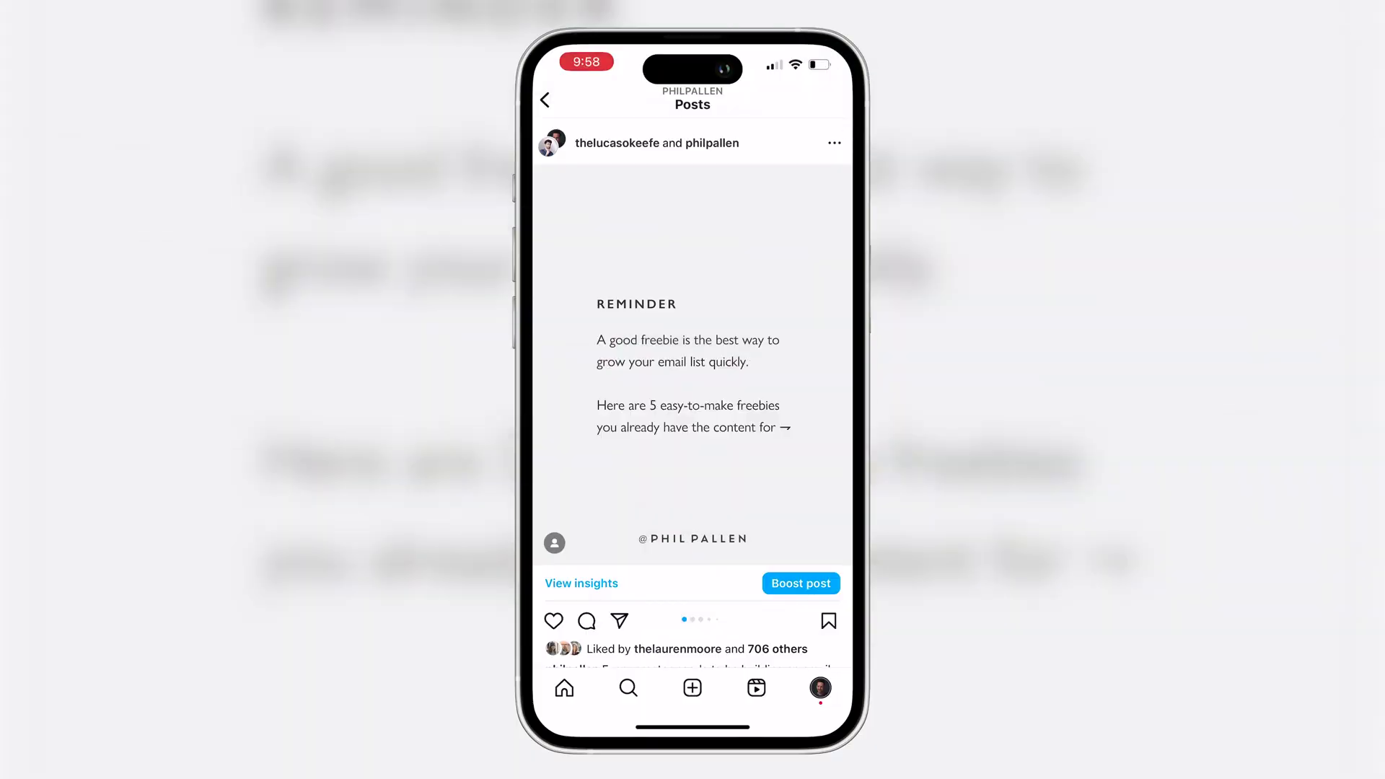
- Swipe through the Checklists, Ebooks, Templates and Want more slides, then view the post insights
left_click_drag(779, 361, 649, 361)
left_click_drag(779, 360, 606, 361)
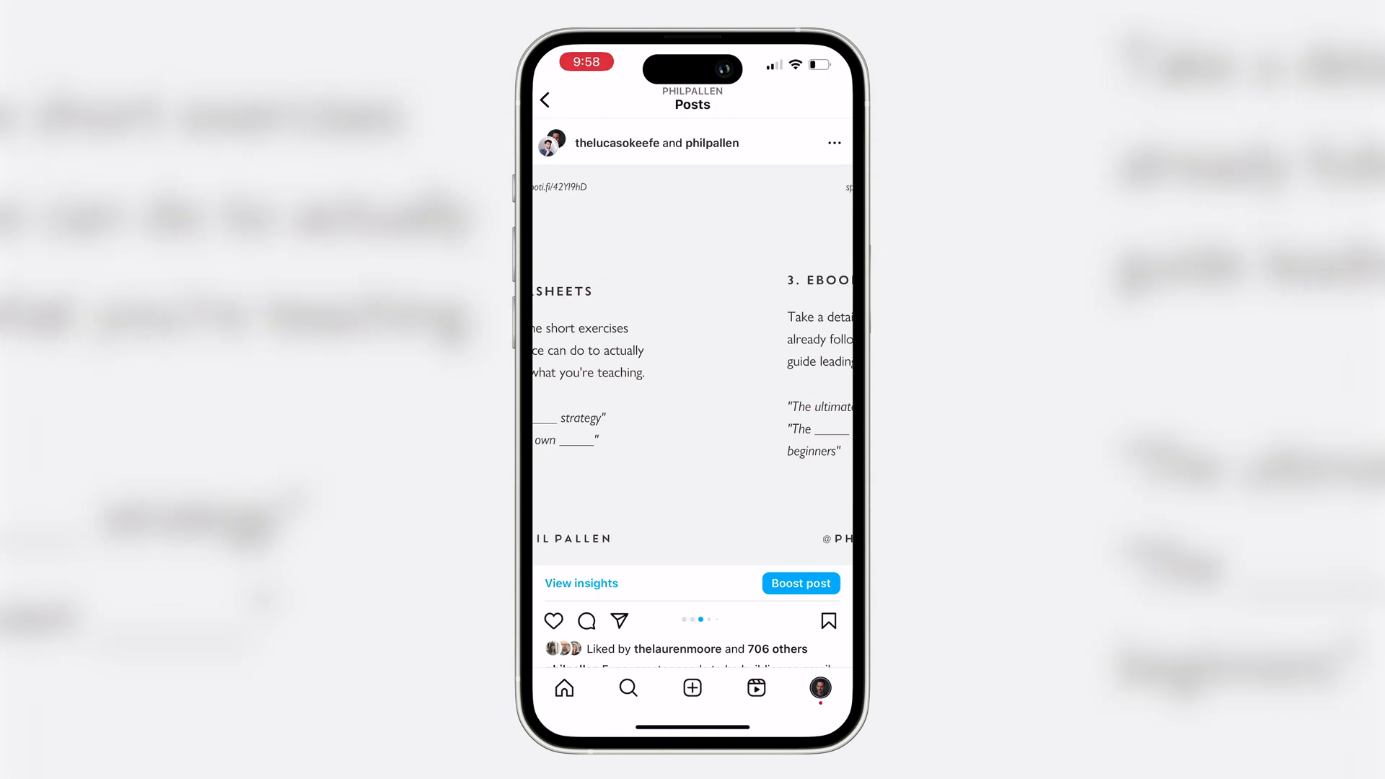
left_click_drag(779, 361, 606, 360)
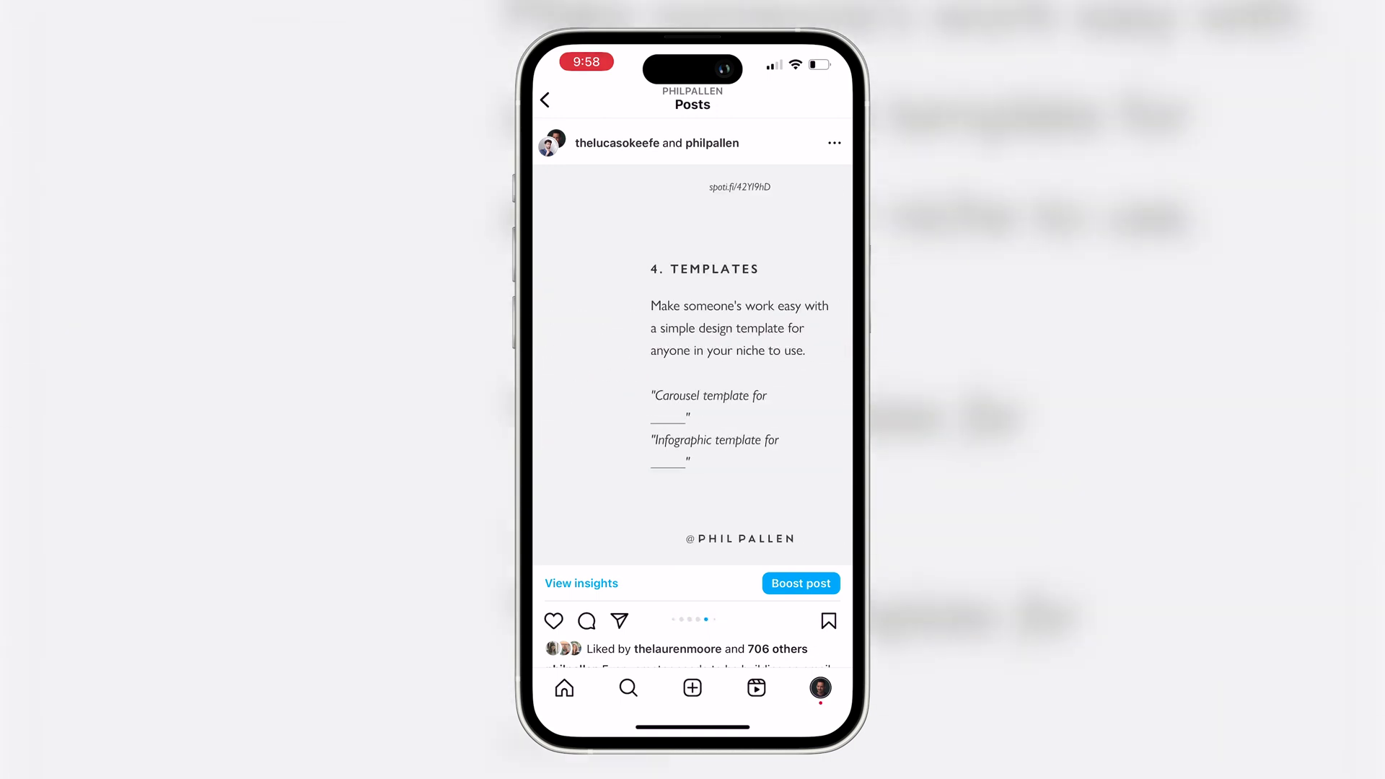
left_click_drag(779, 361, 606, 361)
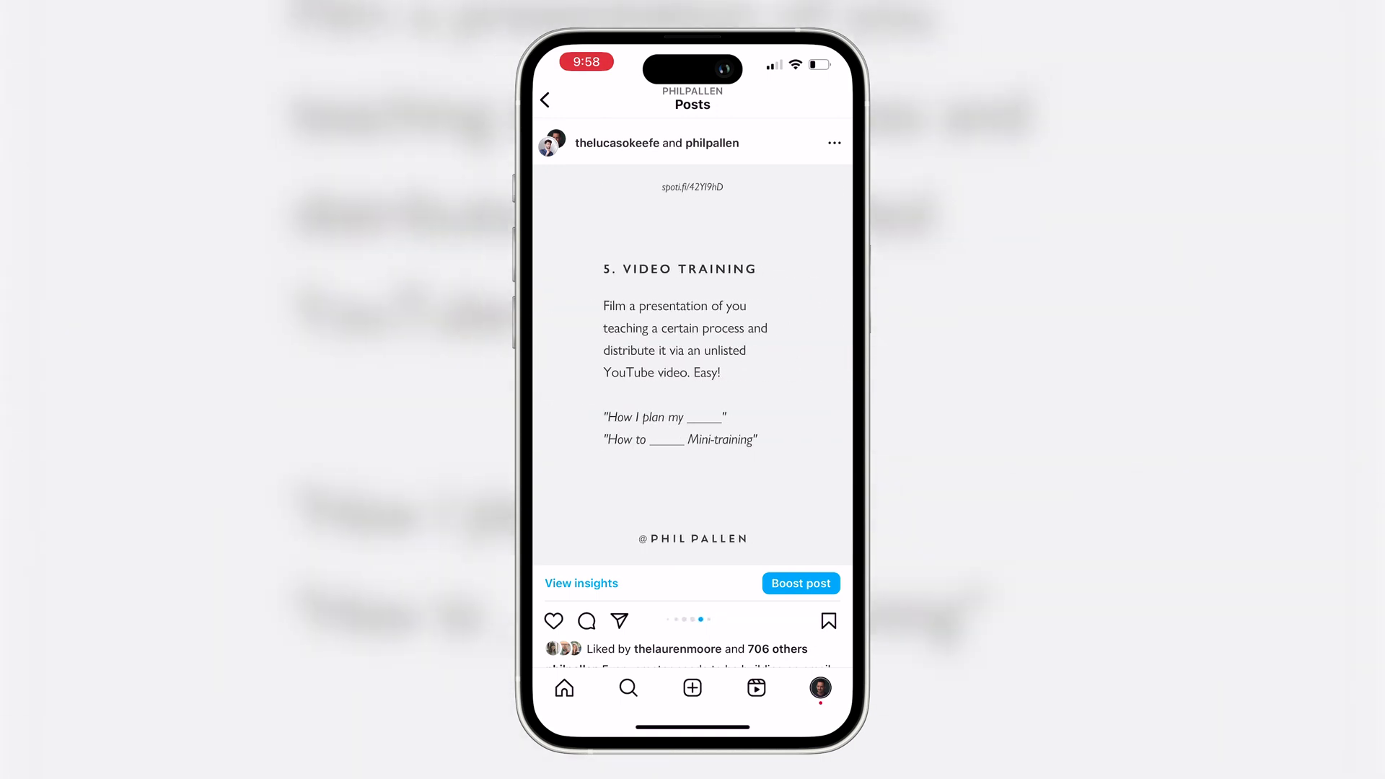
scroll(693, 361, "down", 2)
scroll(693, 325, "up", 2)
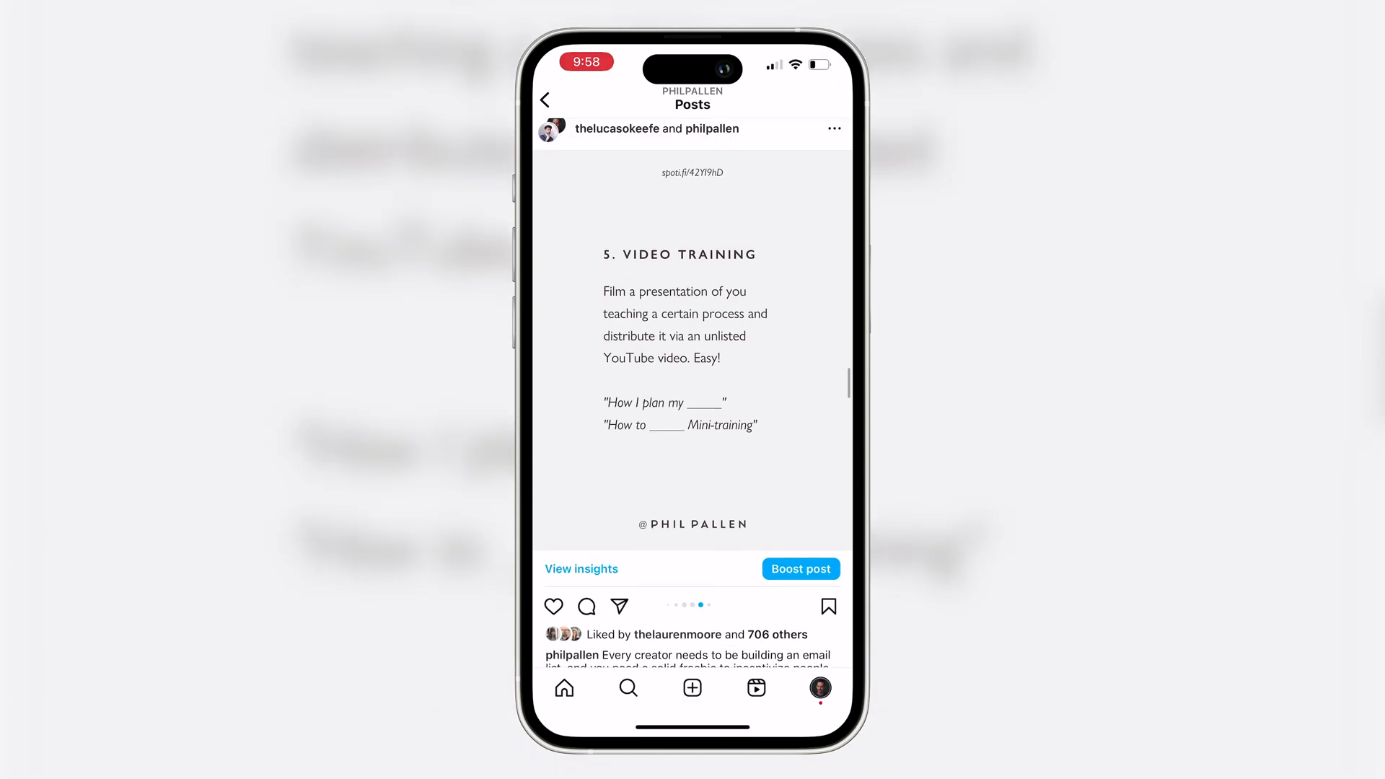
left_click_drag(779, 360, 606, 360)
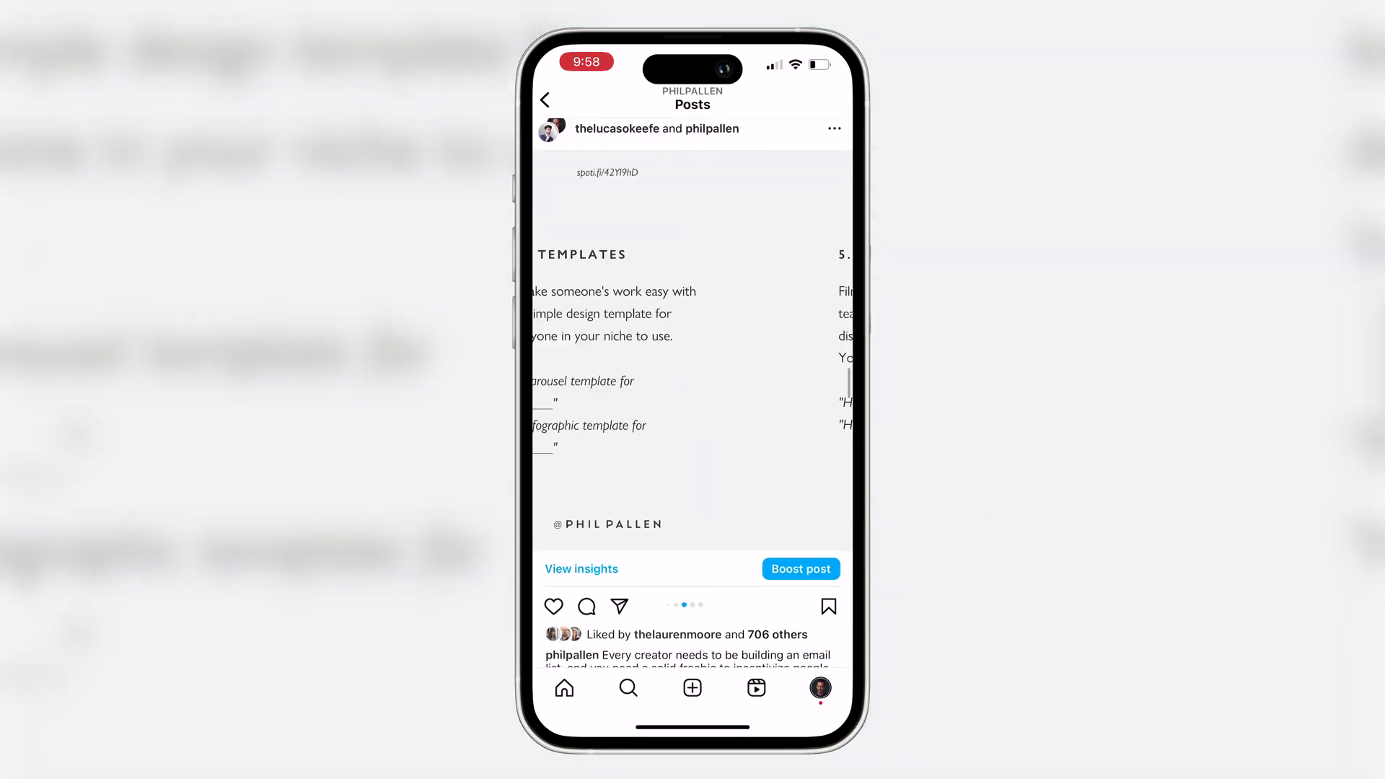
left_click_drag(606, 361, 779, 361)
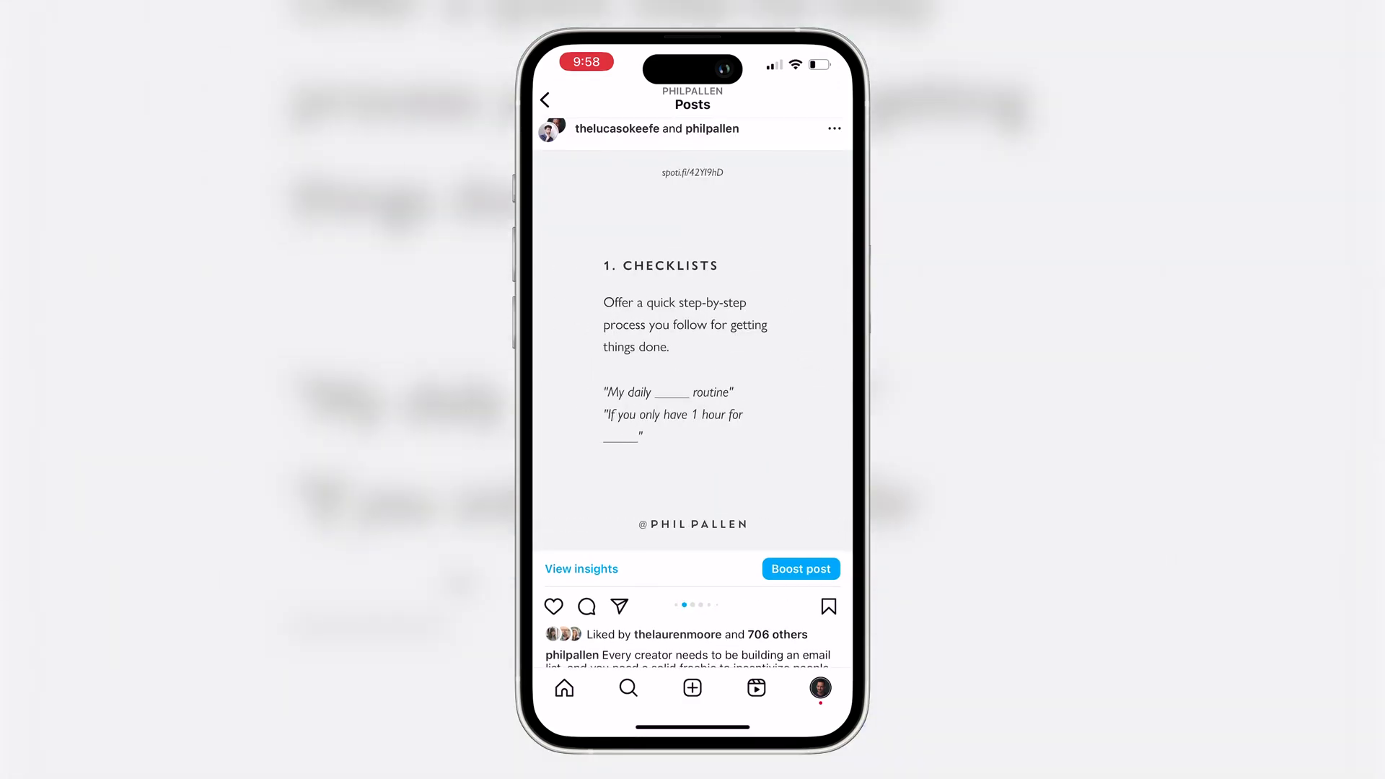
scroll(693, 361, "down", 1)
left_click(582, 547)
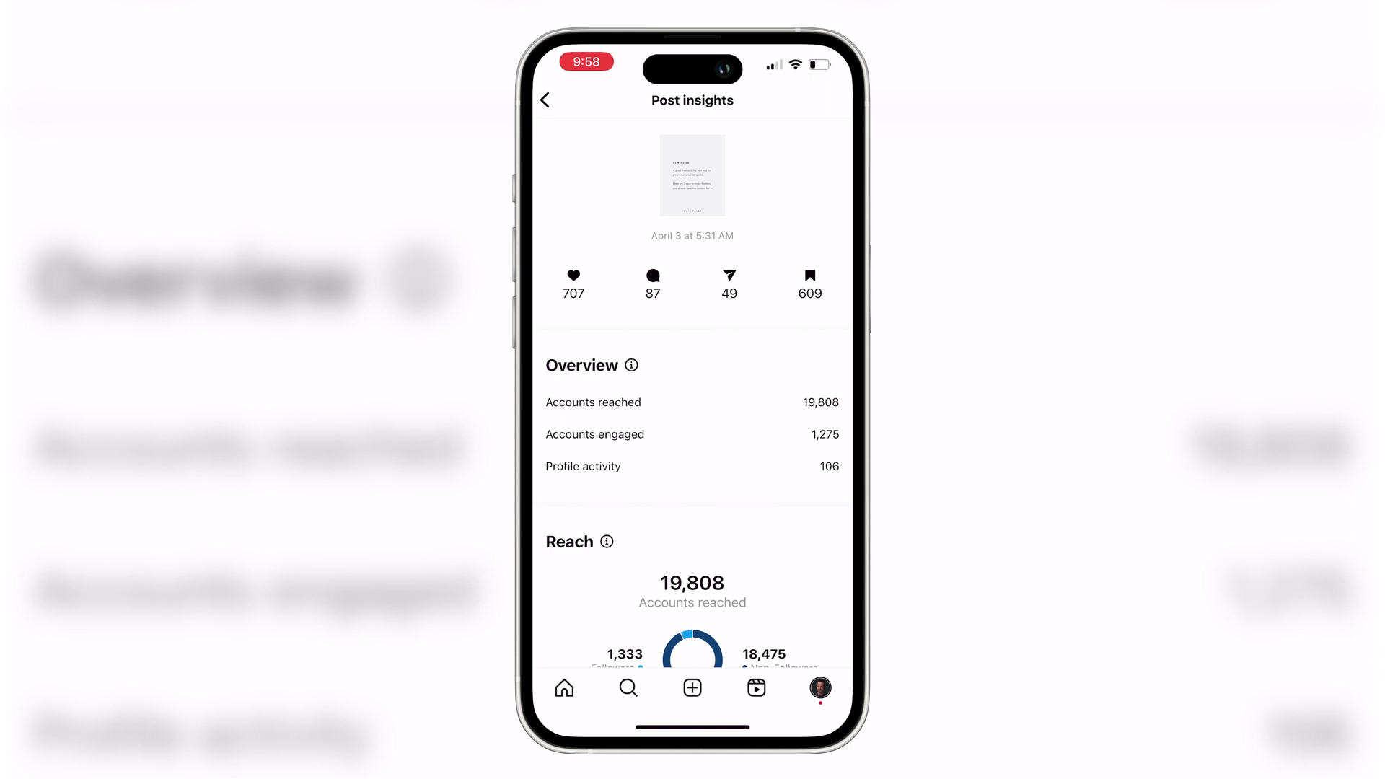
- Leave Post insights and swipe back to the first REMINDER slide
left_click(544, 99)
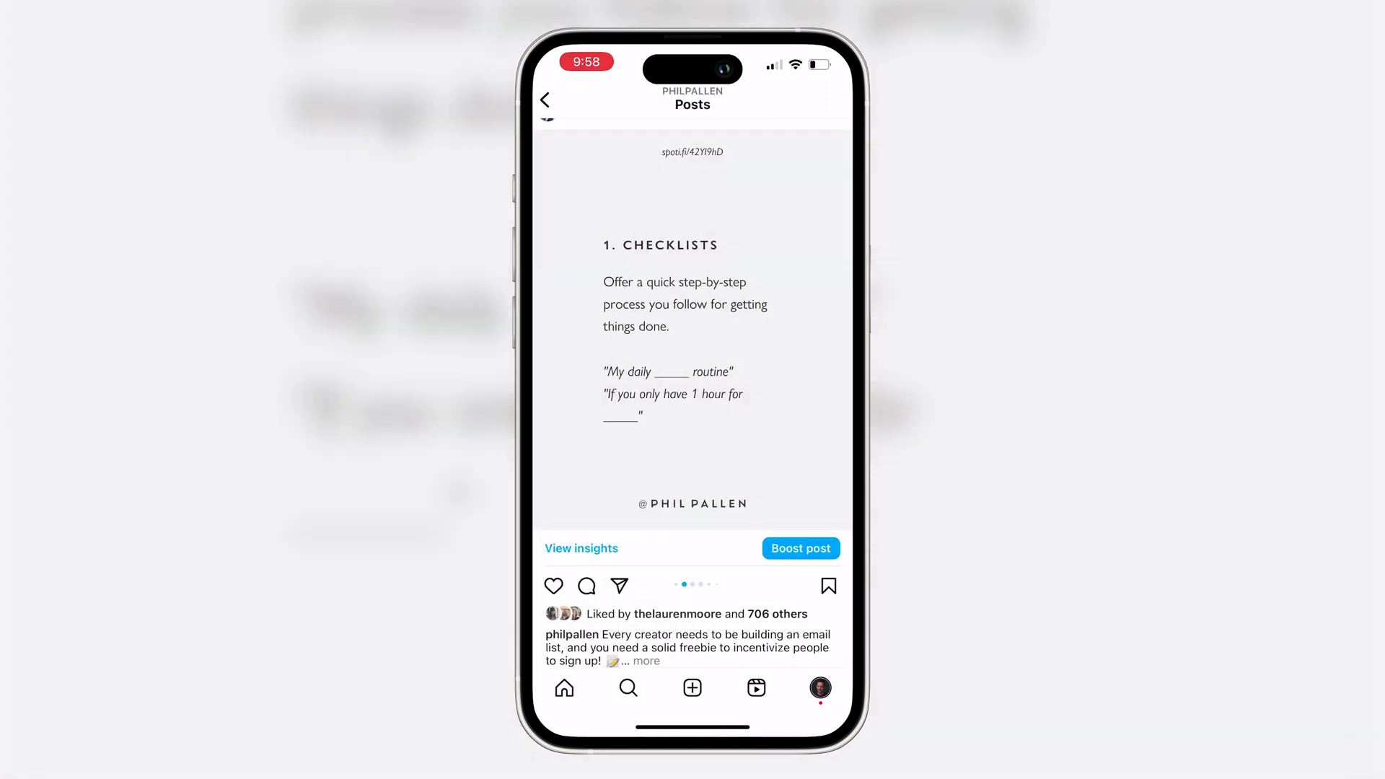
left_click_drag(613, 325, 793, 324)
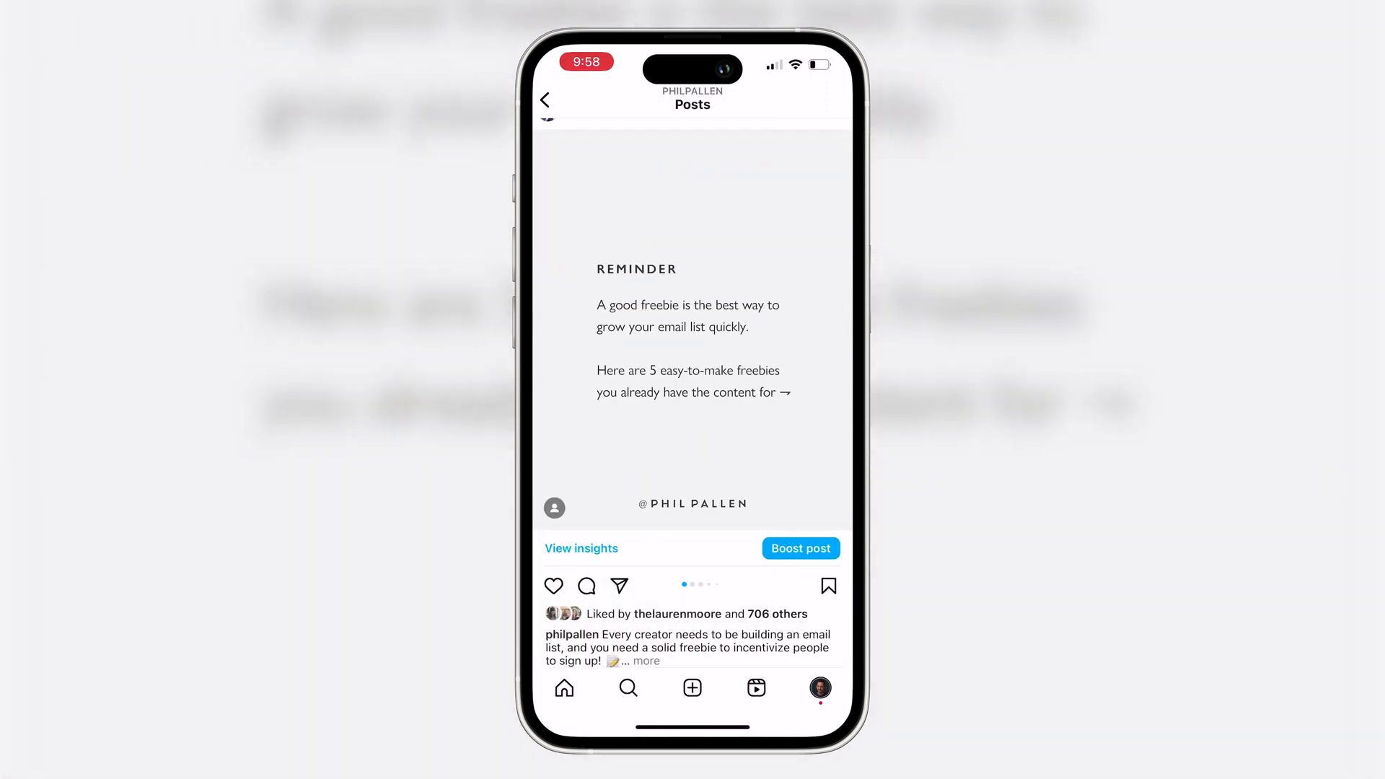
scroll(693, 361, "up", 1)
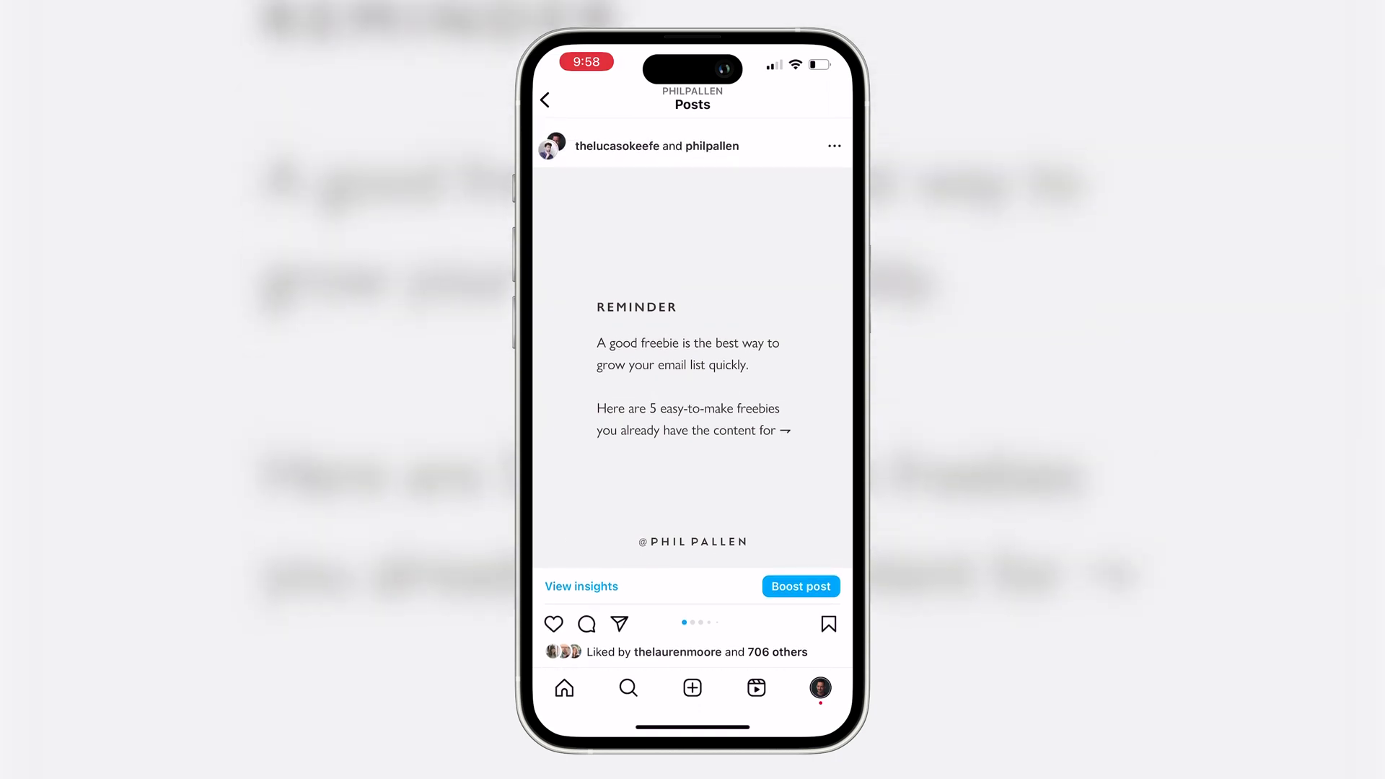